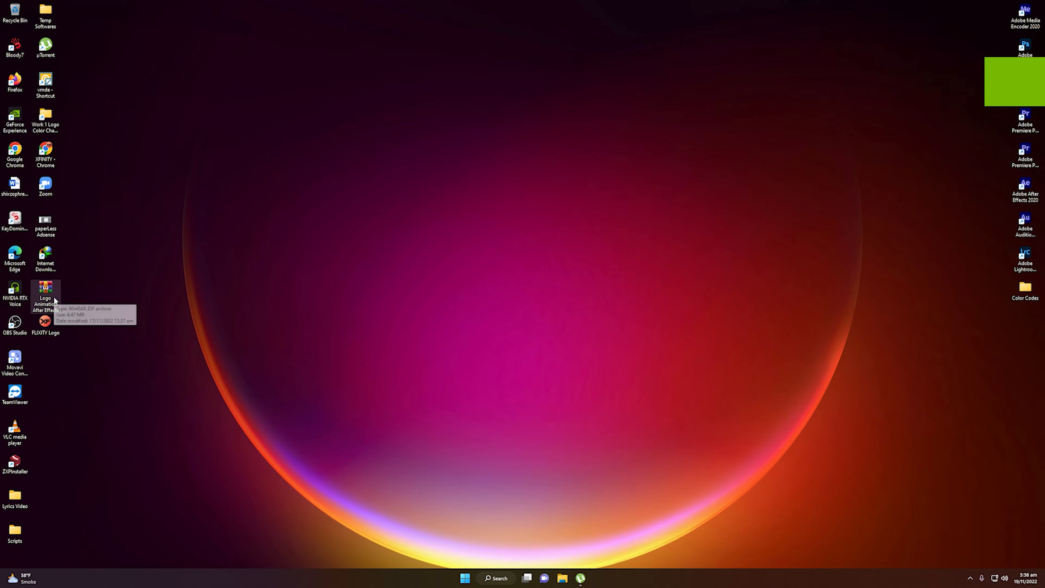
# Open the Logo Animation After Effects zip archive and look over its contents
pyautogui.doubleClick(59, 296)
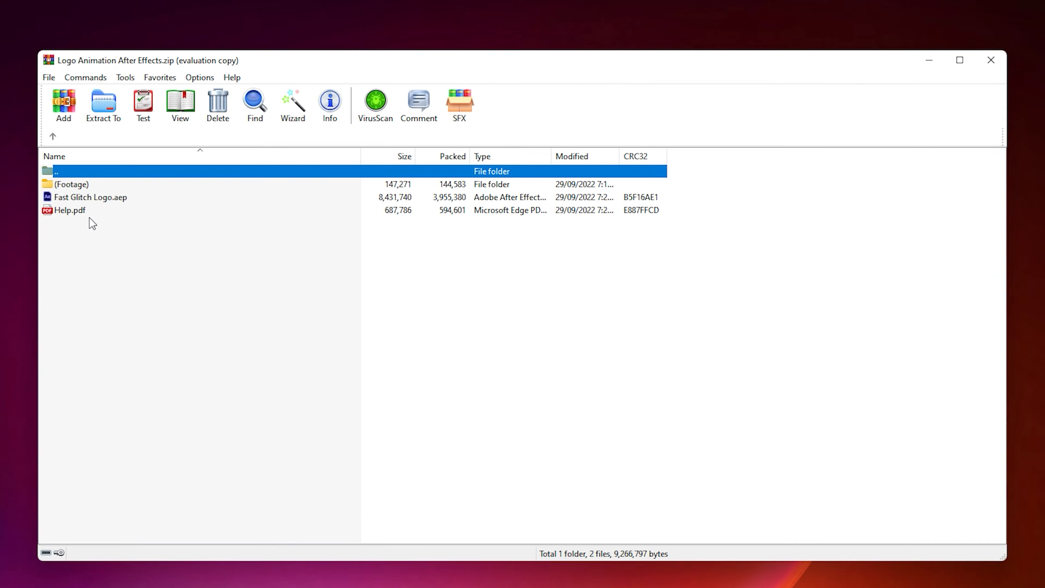
pyautogui.click(626, 258)
pyautogui.click(103, 197)
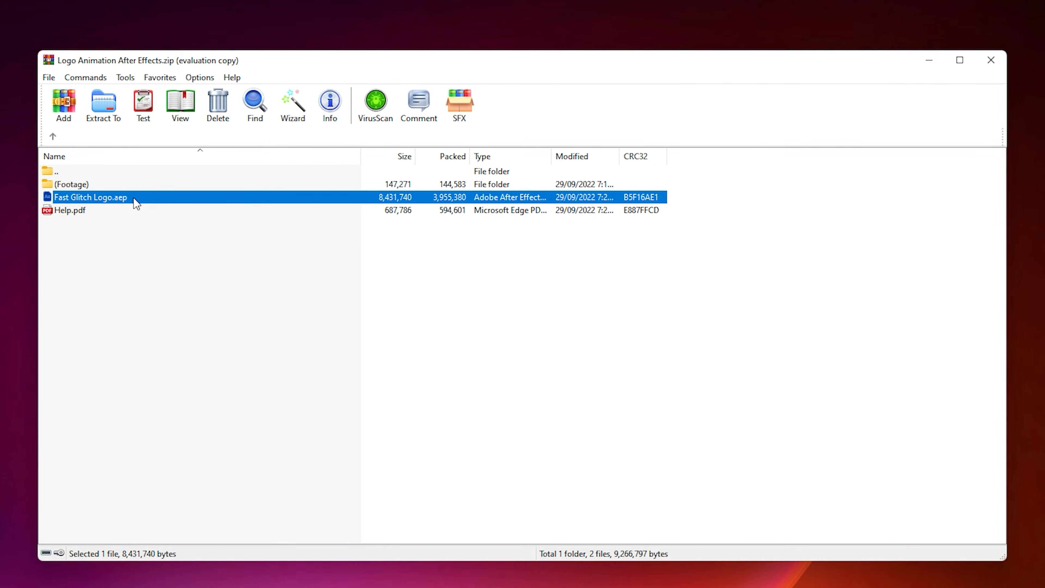
pyautogui.click(112, 210)
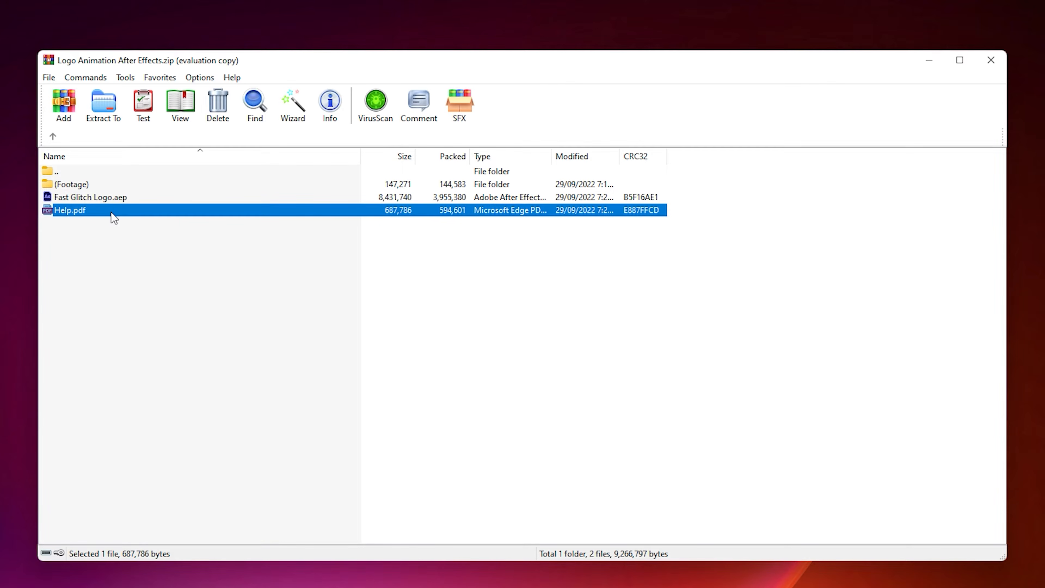
pyautogui.click(103, 222)
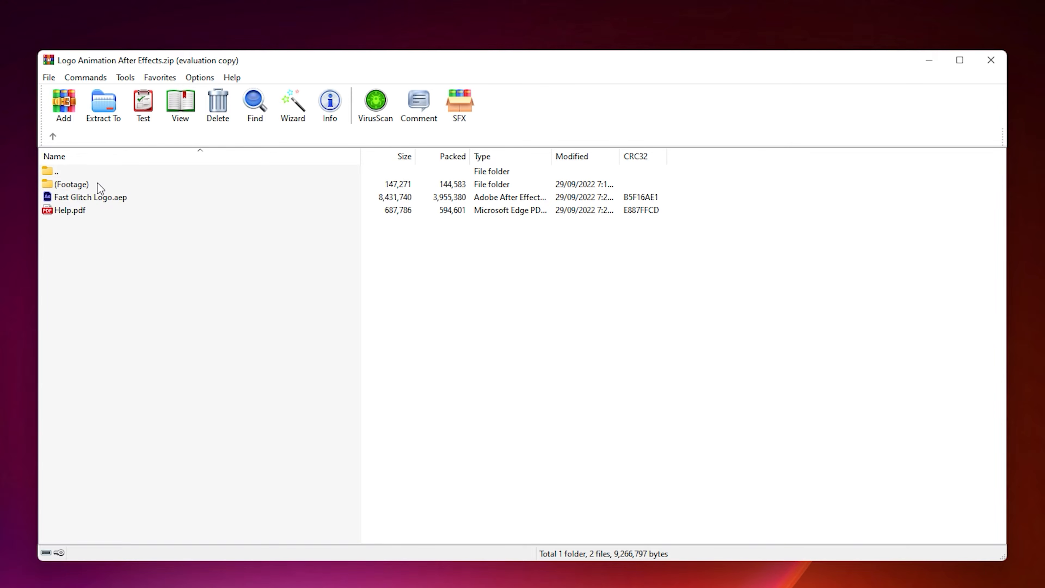
pyautogui.moveTo(93, 232); pyautogui.dragTo(90, 186)
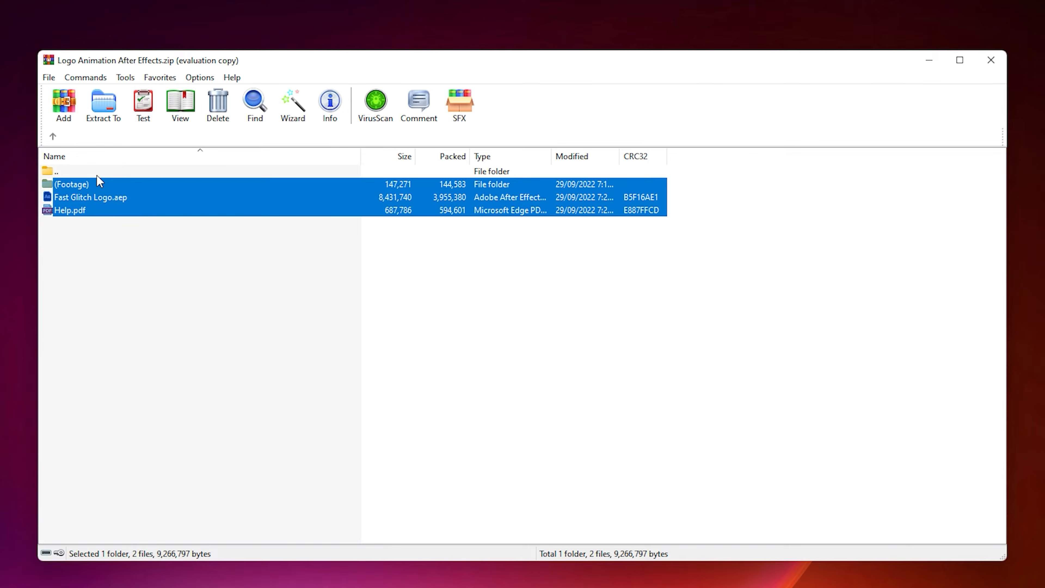
pyautogui.moveTo(88, 245); pyautogui.dragTo(93, 181)
pyautogui.click(75, 174)
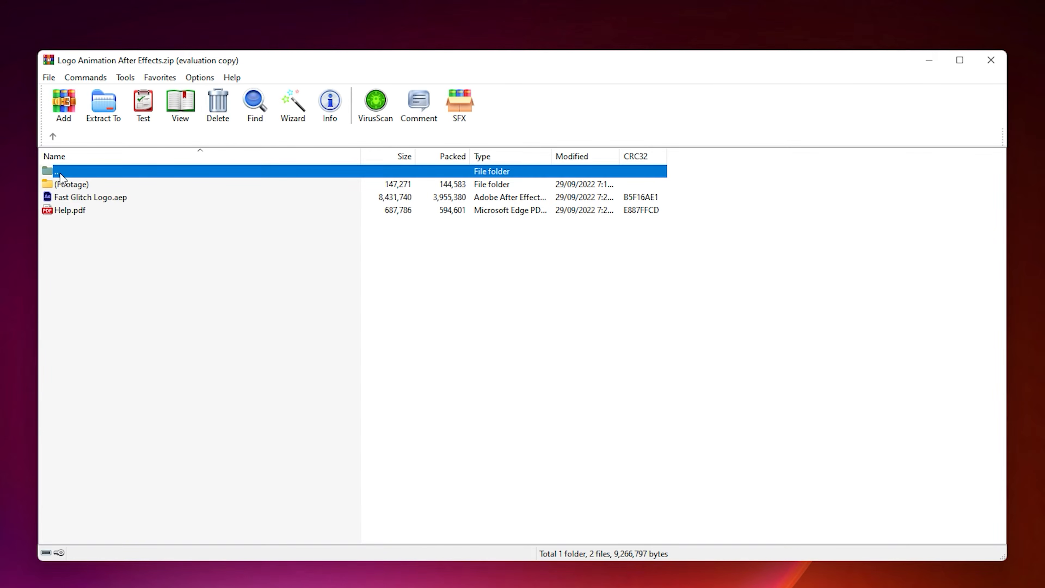
# Extract the archive into a new Logo Animation After Effects folder on the Desktop
pyautogui.click(109, 108)
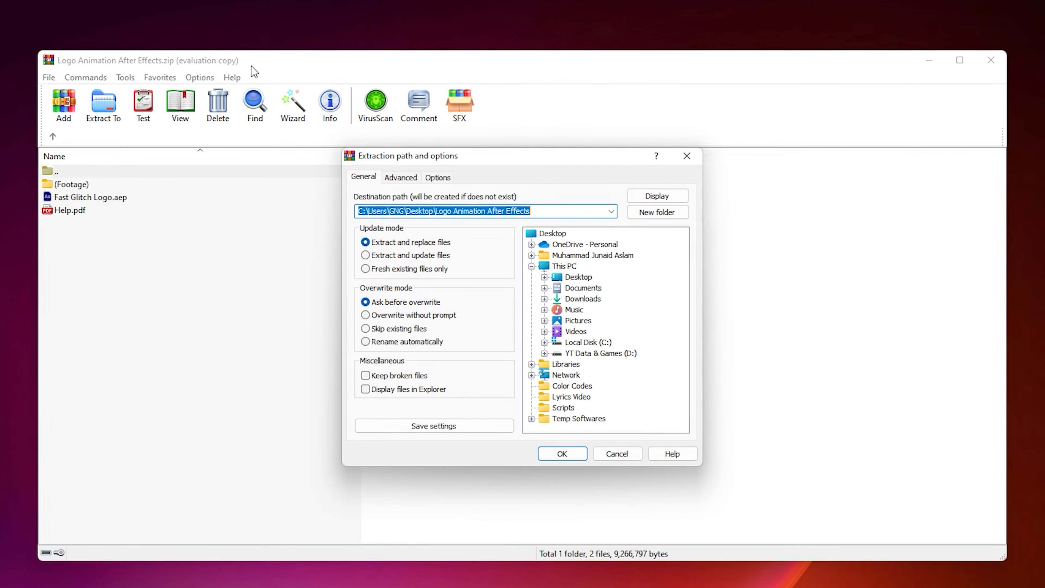
pyautogui.click(580, 277)
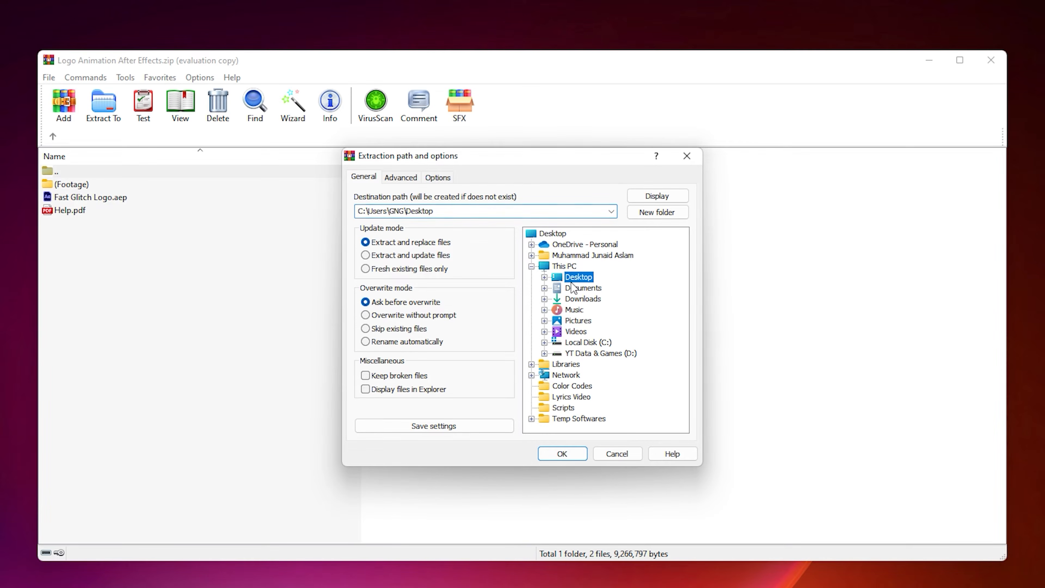
pyautogui.click(656, 212)
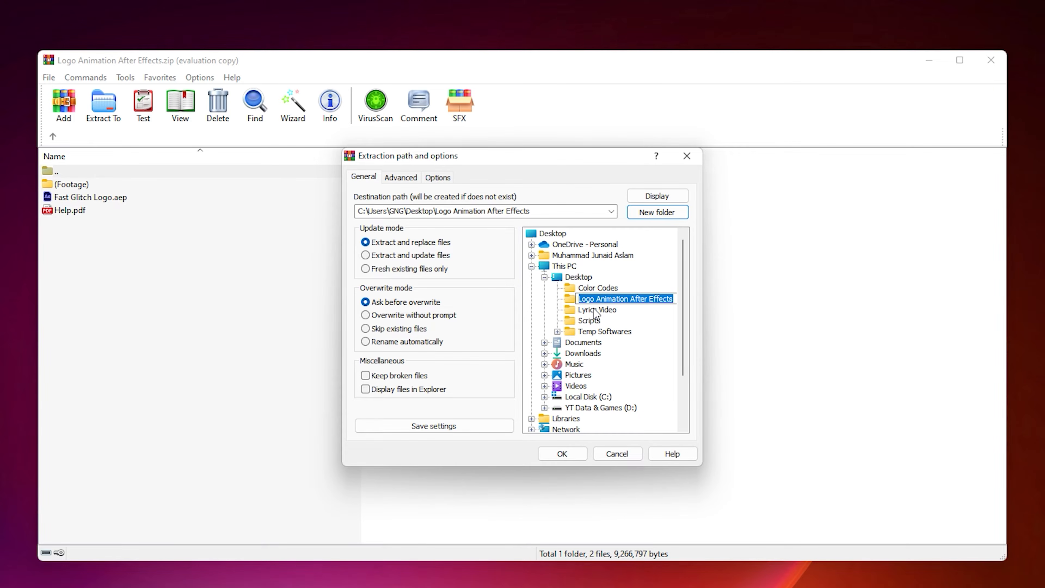
pyautogui.click(563, 454)
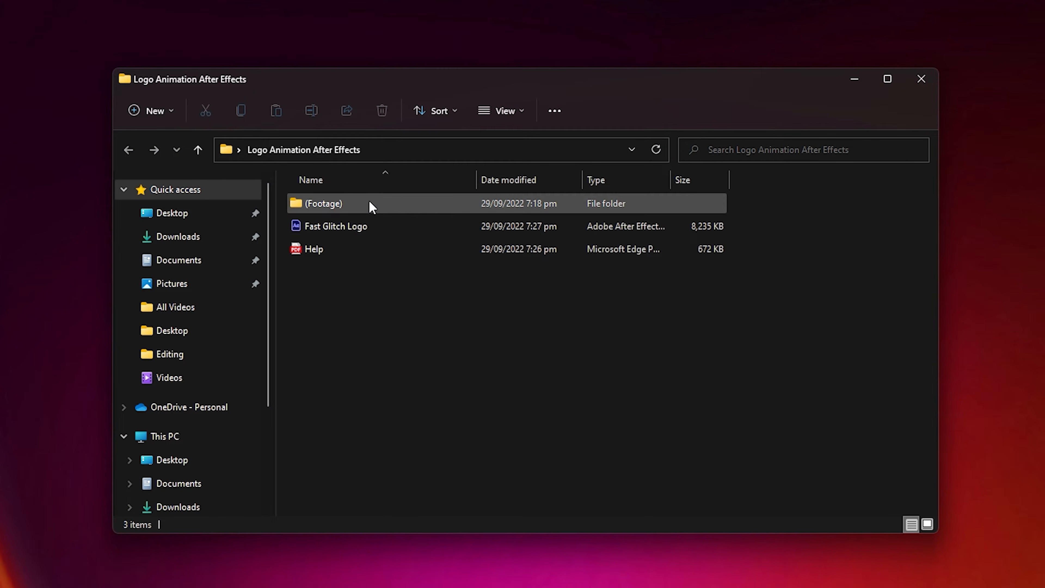
# Open the Fast Glitch Logo project from the extracted folder, accepting the conversion and fonts notices
pyautogui.click(355, 227)
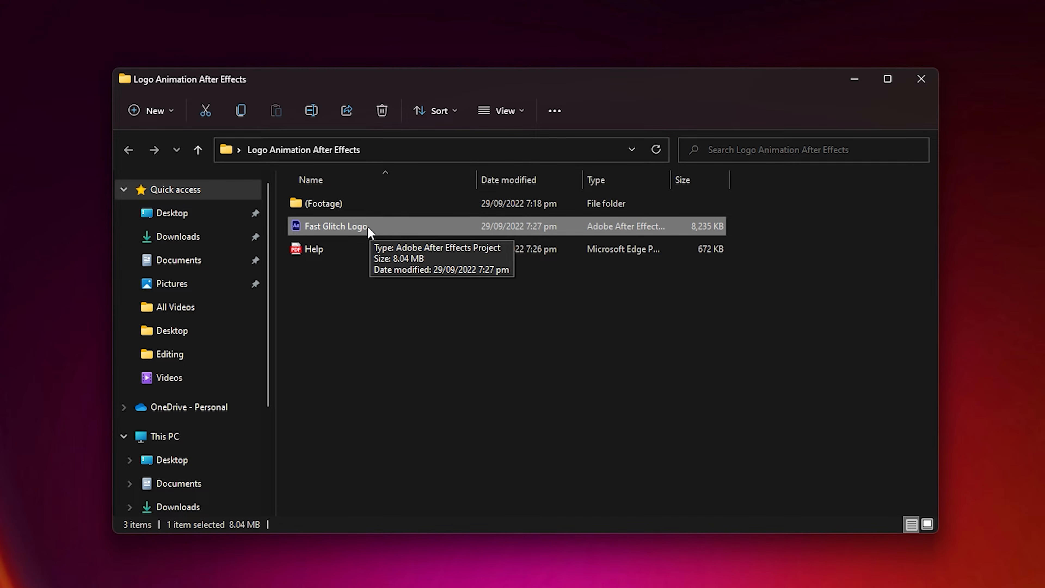
pyautogui.doubleClick(368, 228)
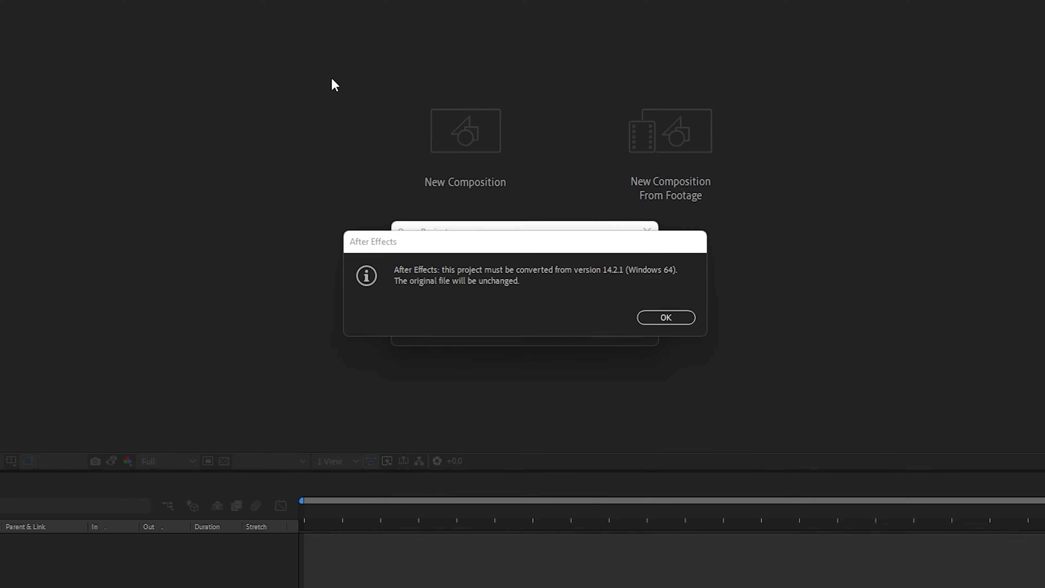
pyautogui.click(679, 317)
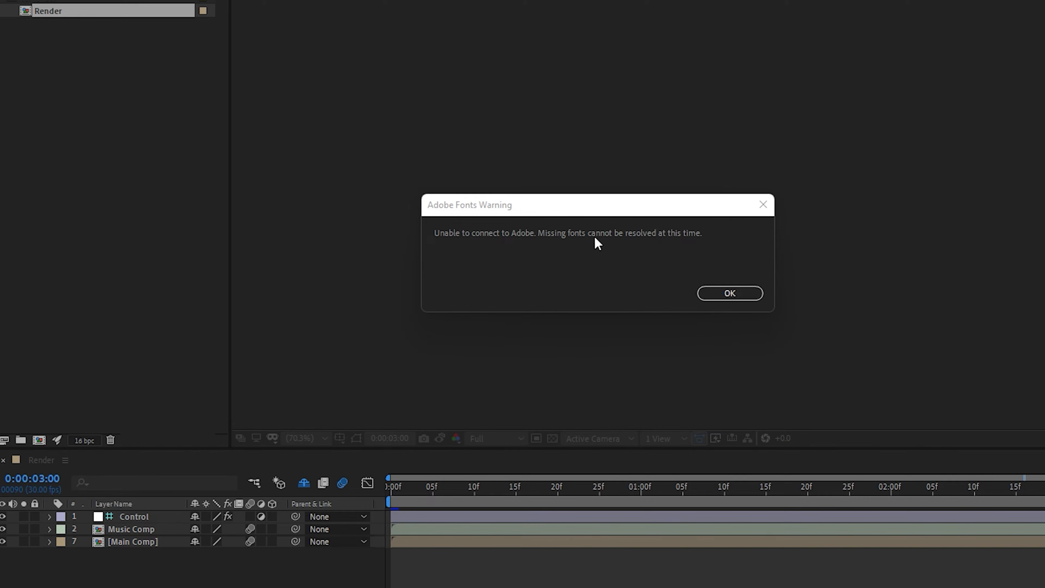
pyautogui.click(648, 215)
pyautogui.click(728, 293)
pyautogui.click(796, 366)
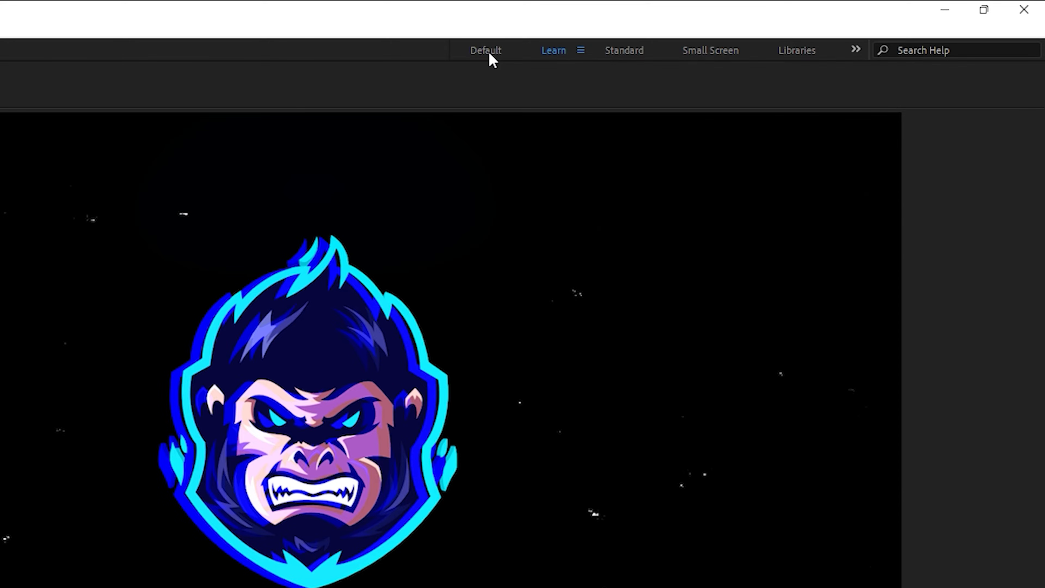
# Browse the project's Others, Edit Comp and Render folders to examine their compositions, footage and solids
pyautogui.click(491, 55)
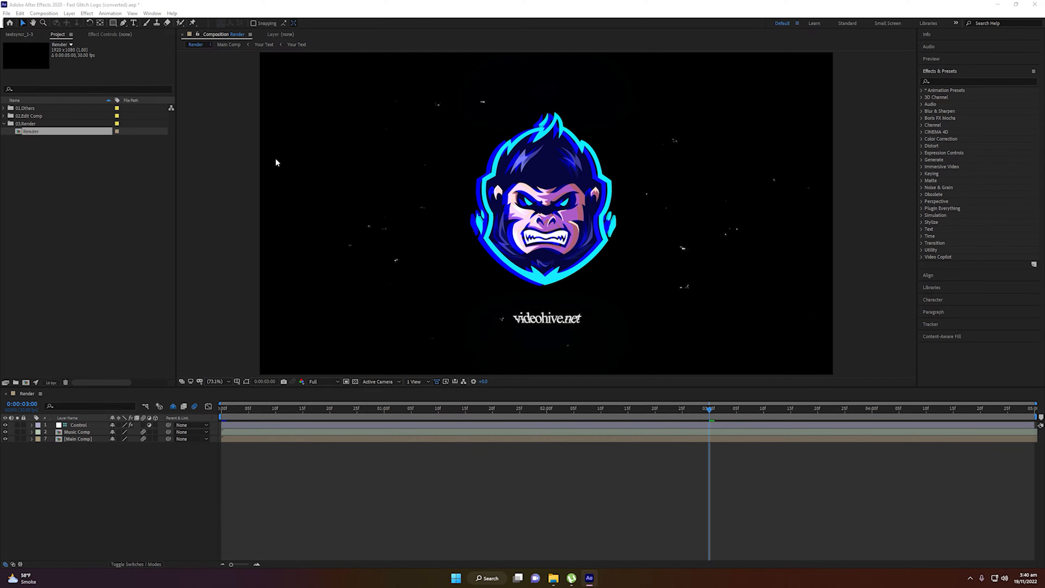
pyautogui.click(35, 132)
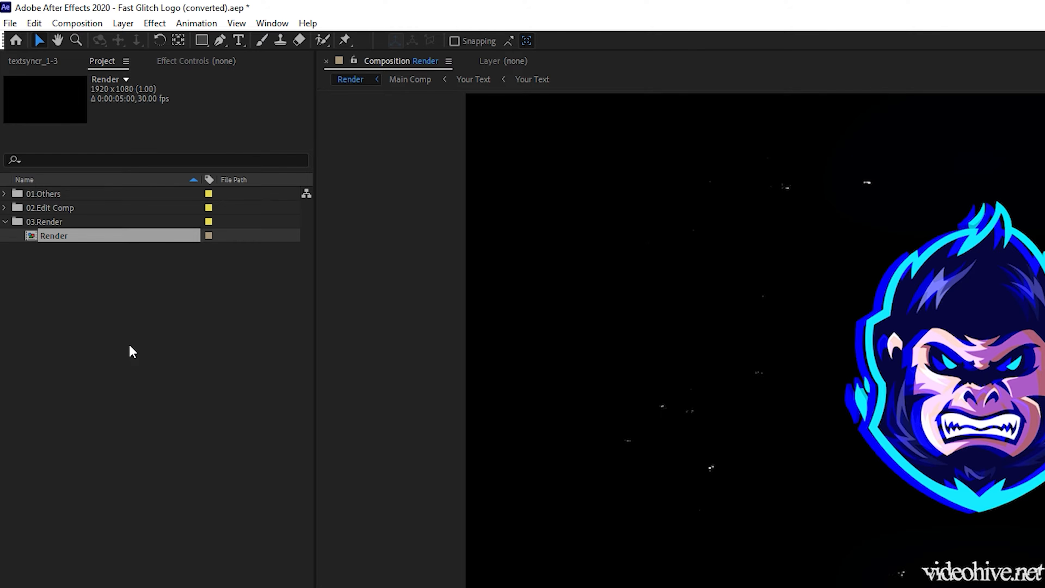
pyautogui.click(5, 207)
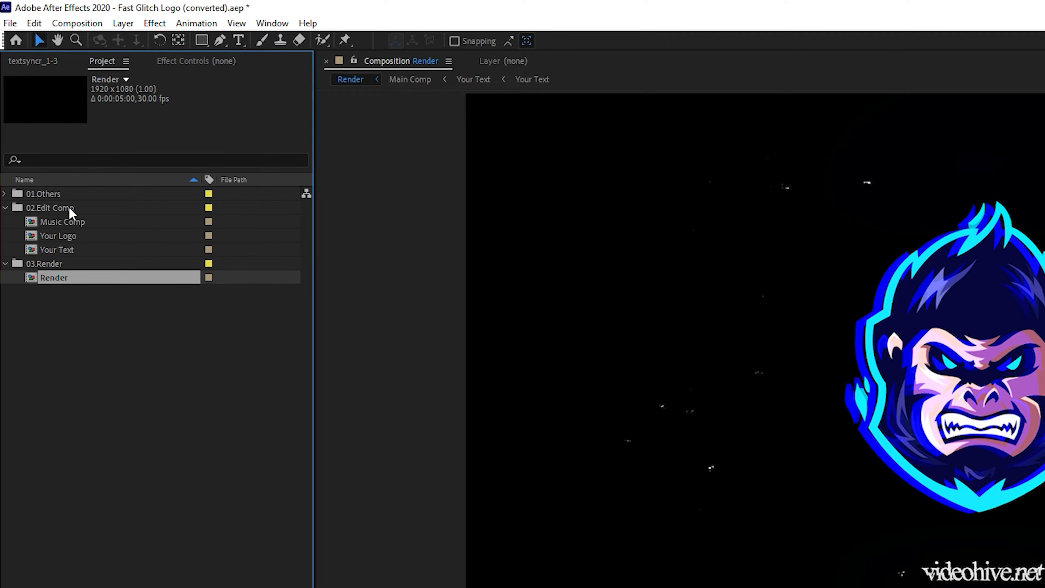
pyautogui.click(76, 209)
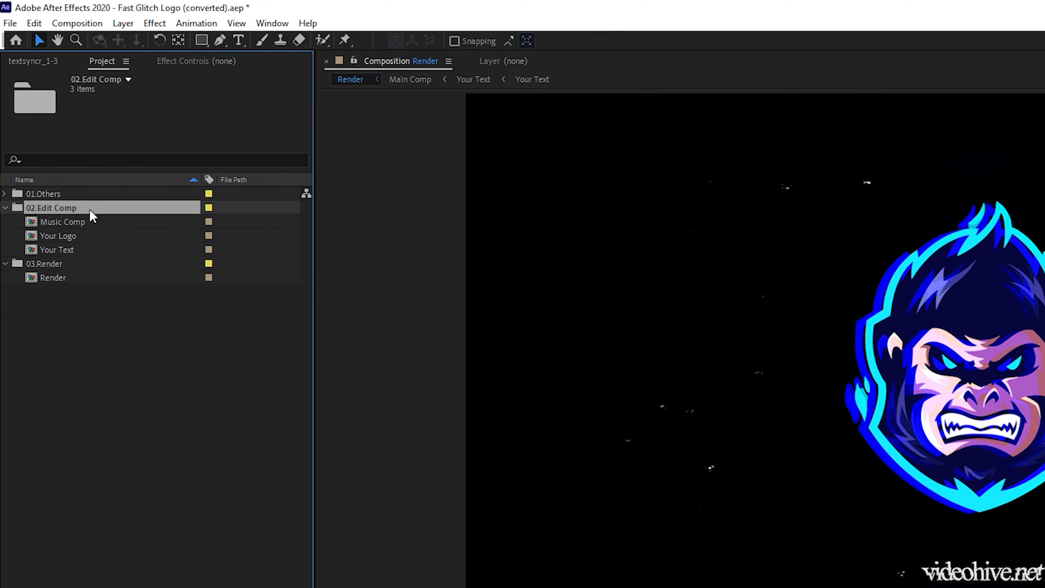
pyautogui.click(5, 193)
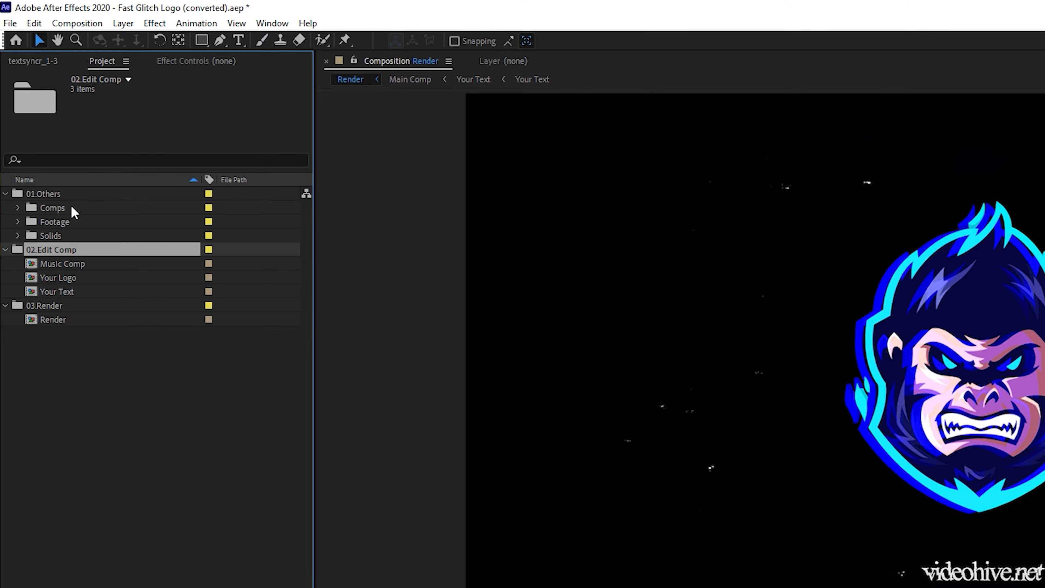
pyautogui.click(18, 208)
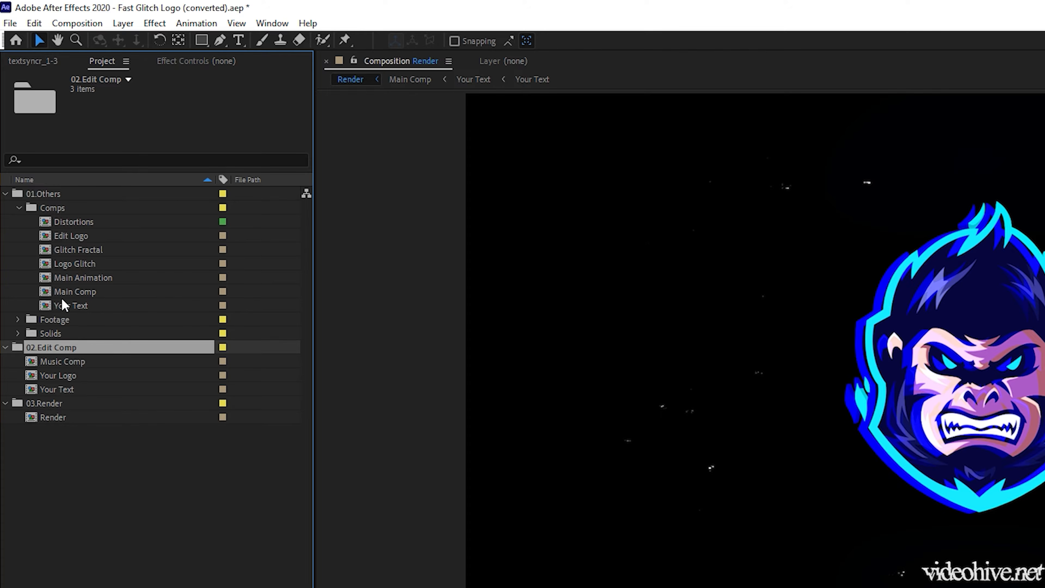
pyautogui.click(17, 319)
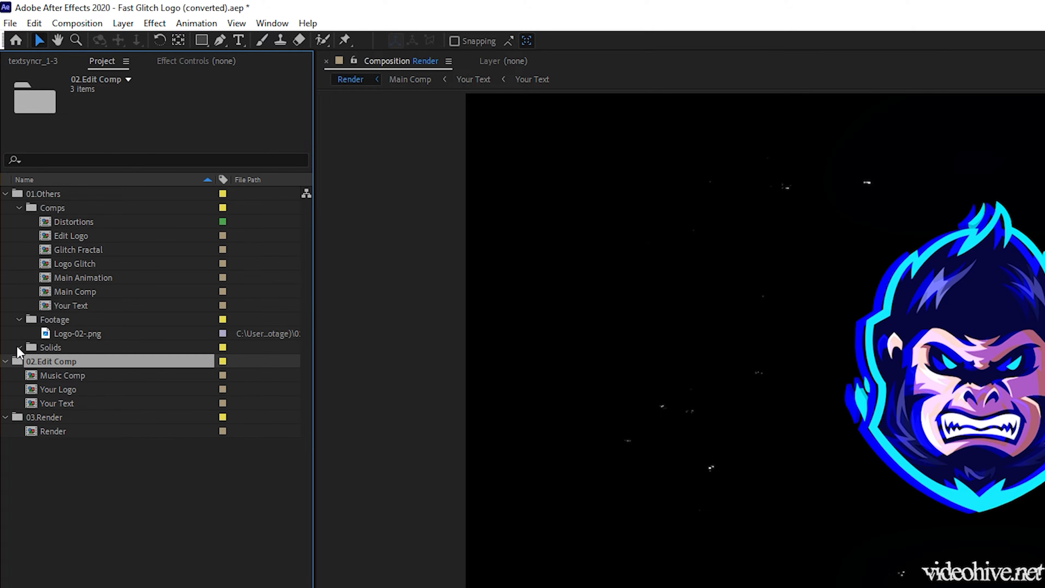
pyautogui.click(19, 347)
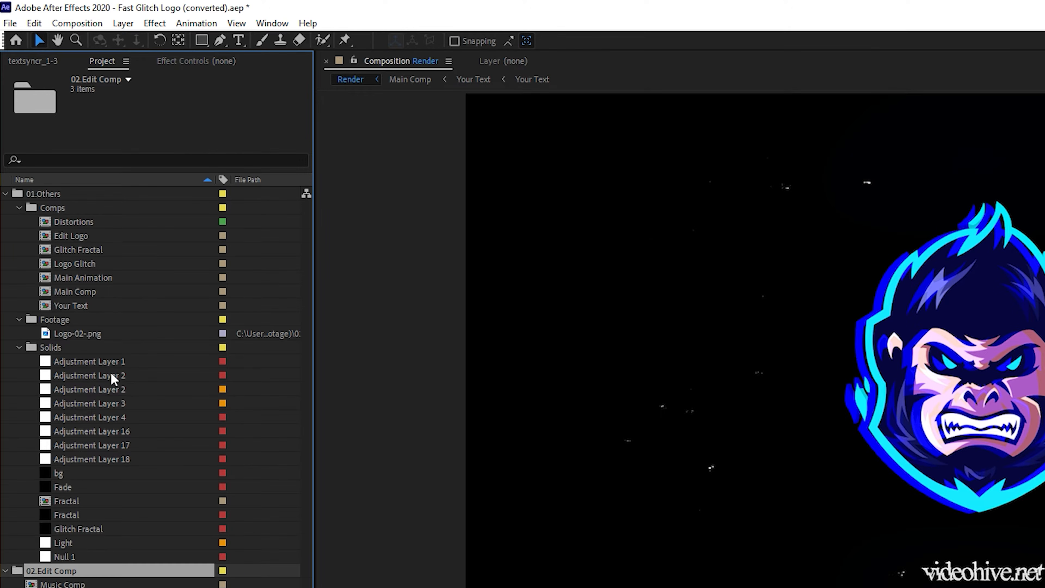
pyautogui.click(19, 347)
pyautogui.click(18, 319)
pyautogui.click(19, 208)
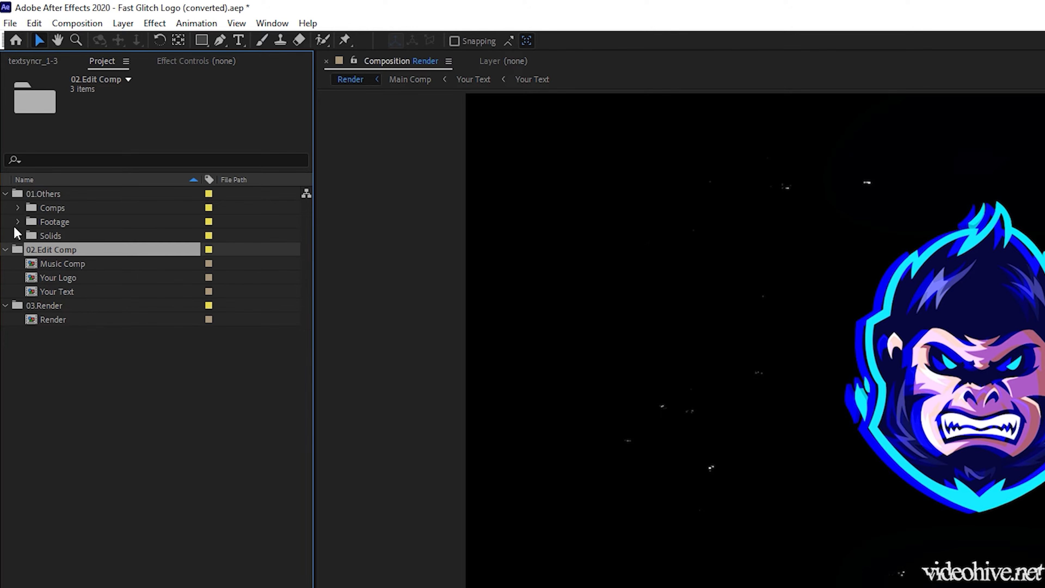
pyautogui.click(89, 262)
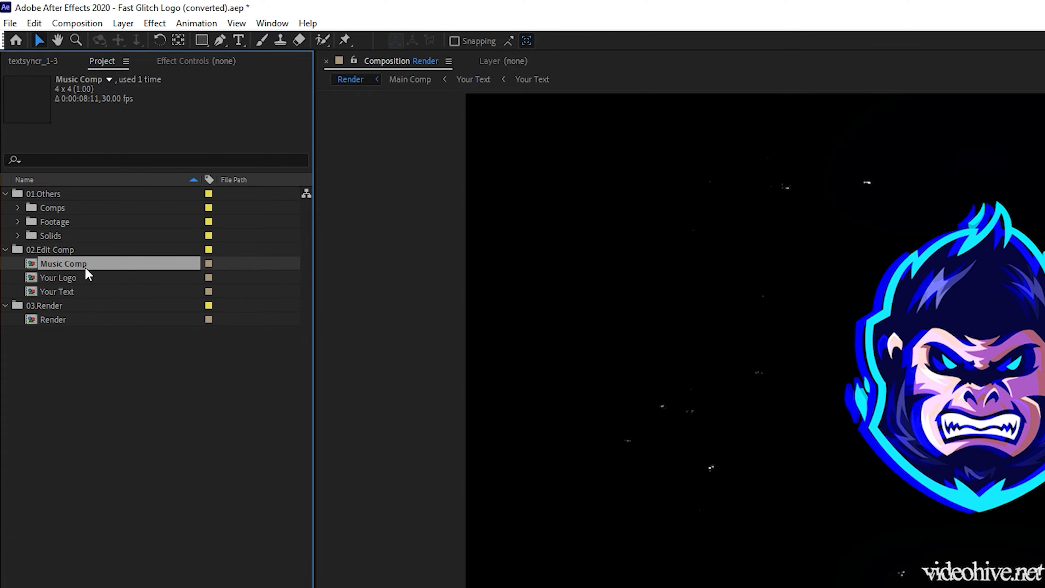
pyautogui.click(84, 279)
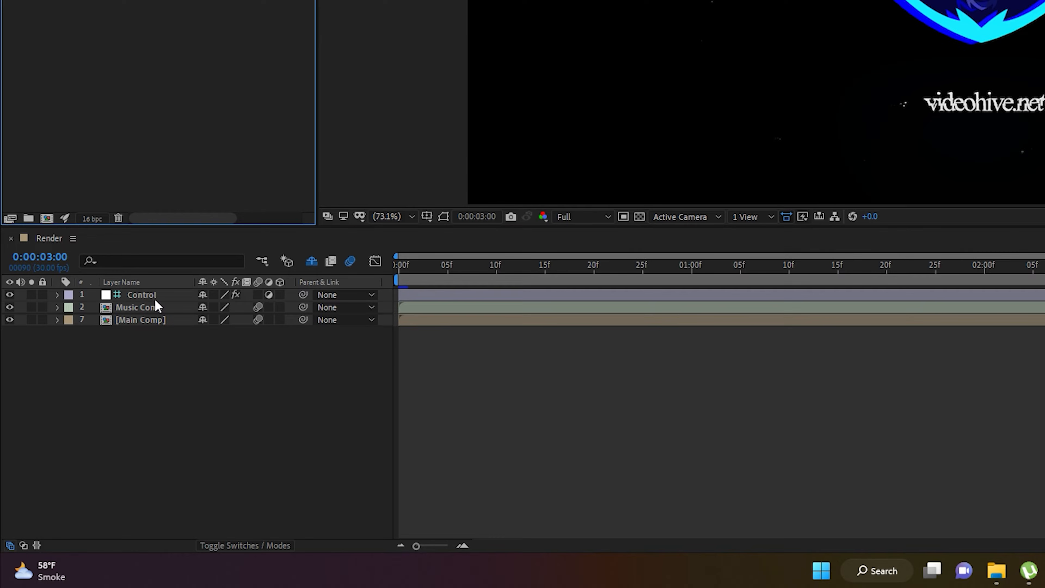
pyautogui.click(150, 295)
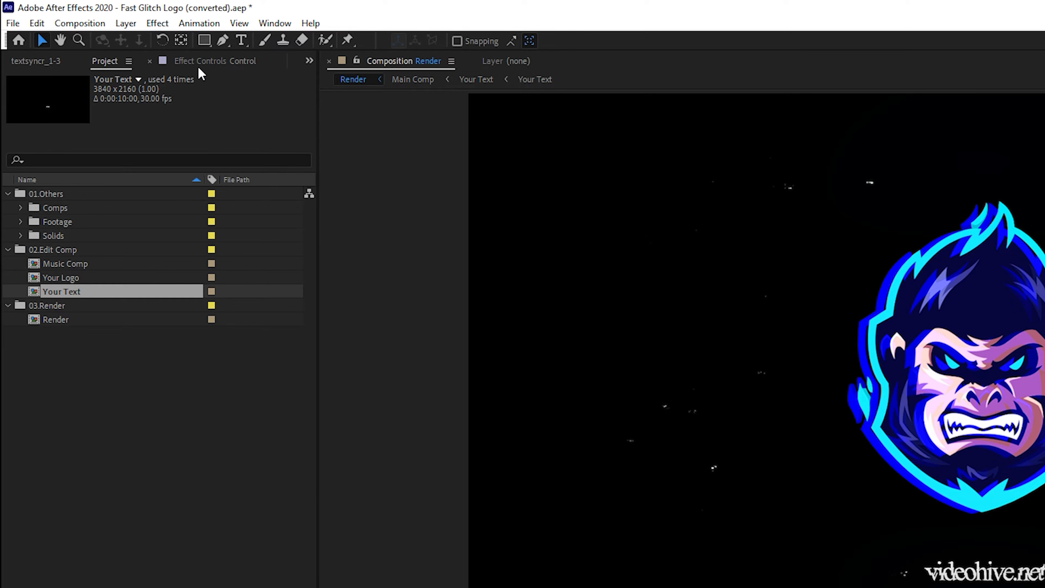
pyautogui.click(150, 63)
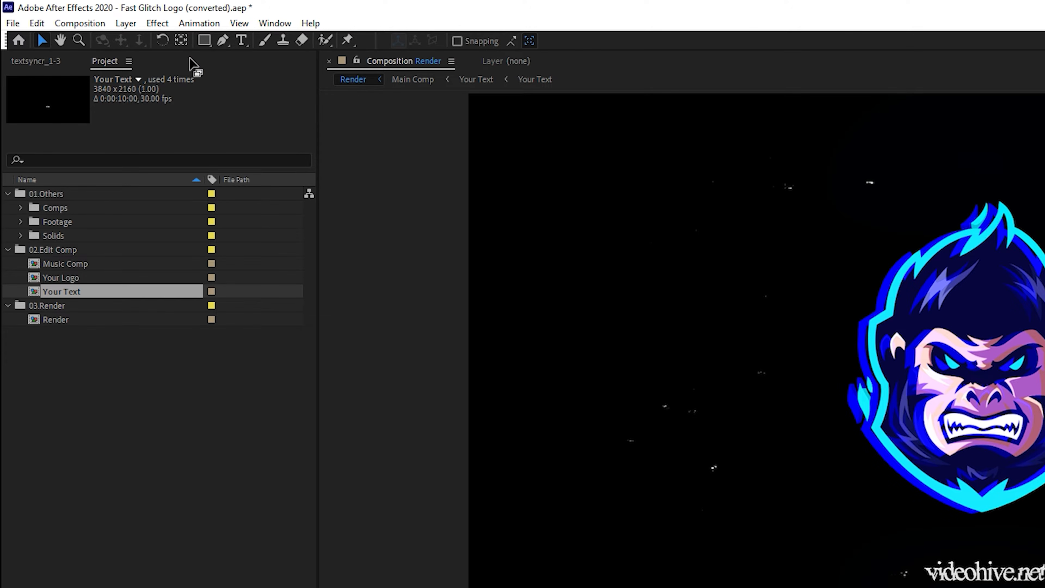
pyautogui.click(273, 25)
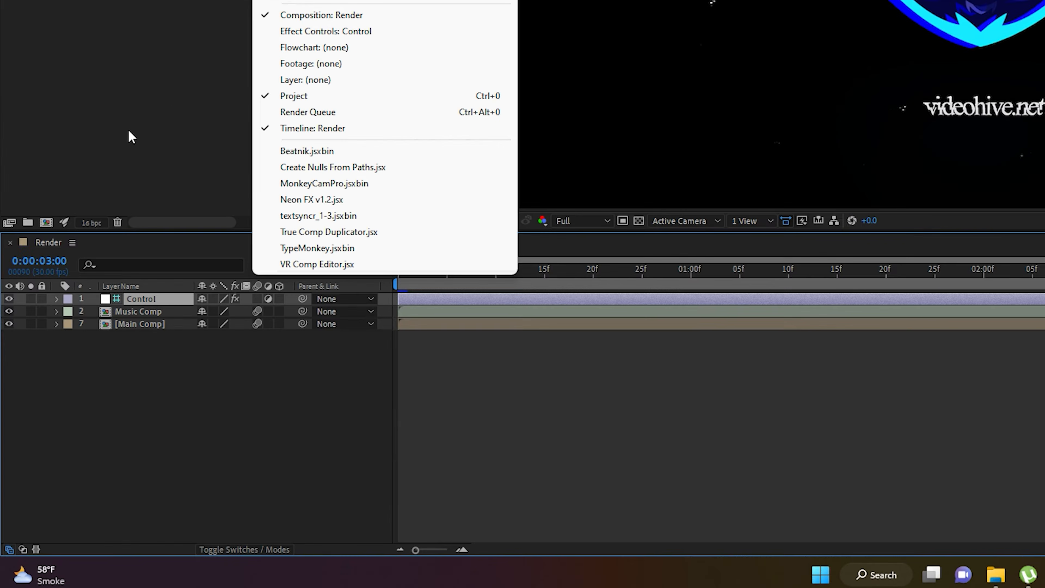
pyautogui.click(128, 130)
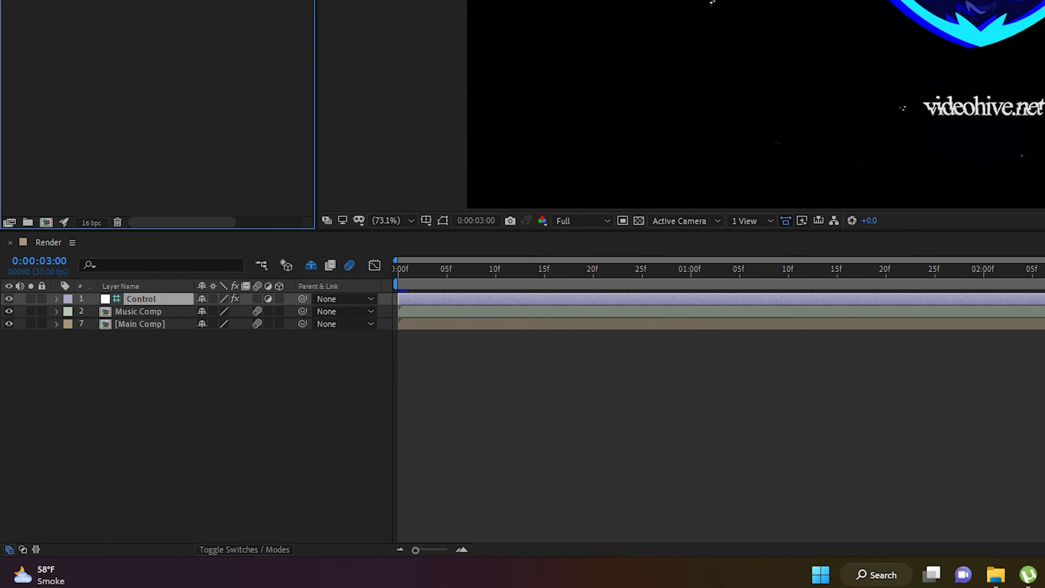
# Expand the Control layer's effects in the Render timeline and adjust its Logo Size slider
pyautogui.click(57, 299)
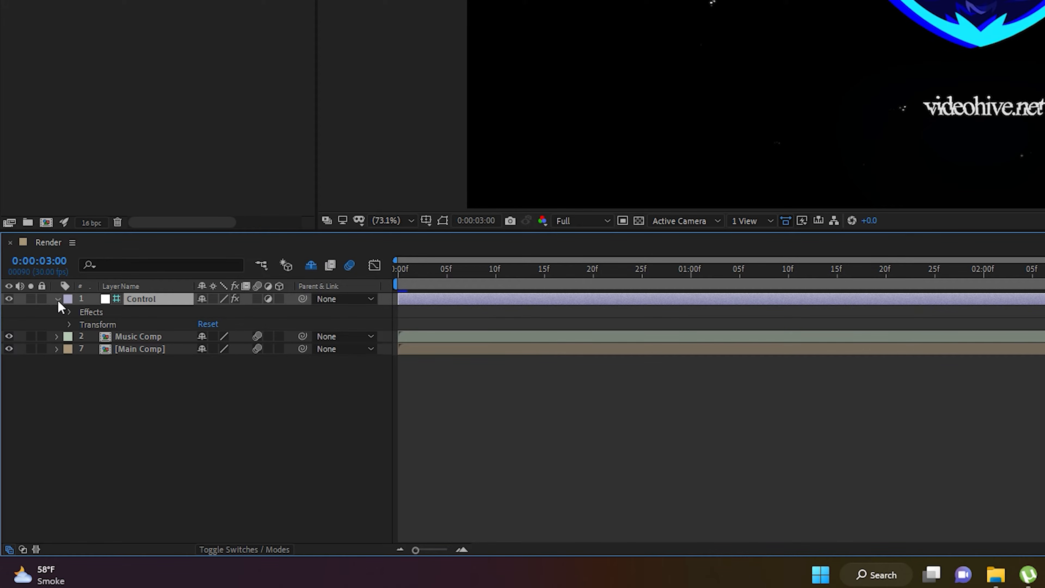
pyautogui.click(104, 312)
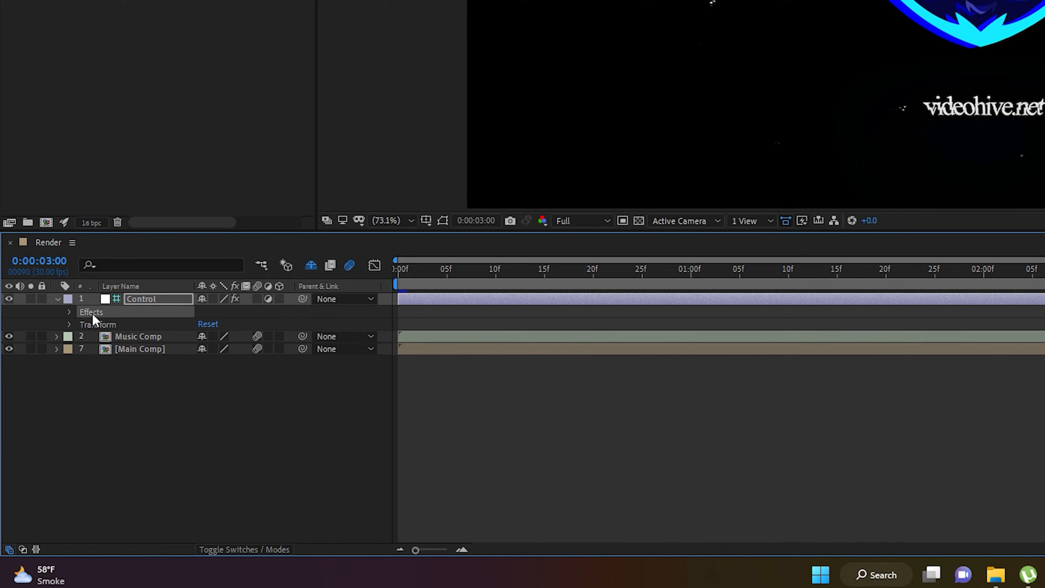
pyautogui.click(70, 312)
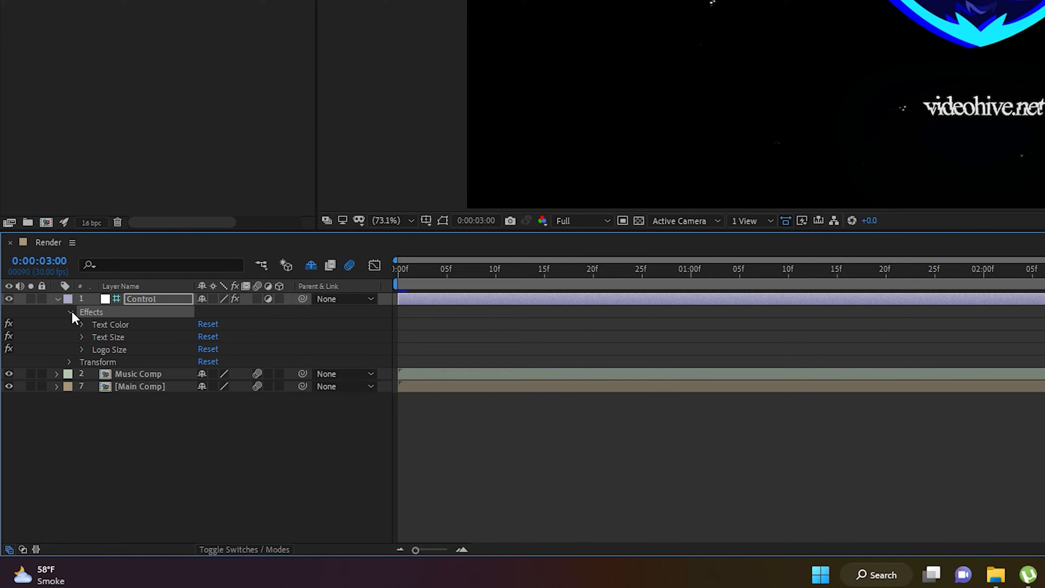
pyautogui.click(110, 326)
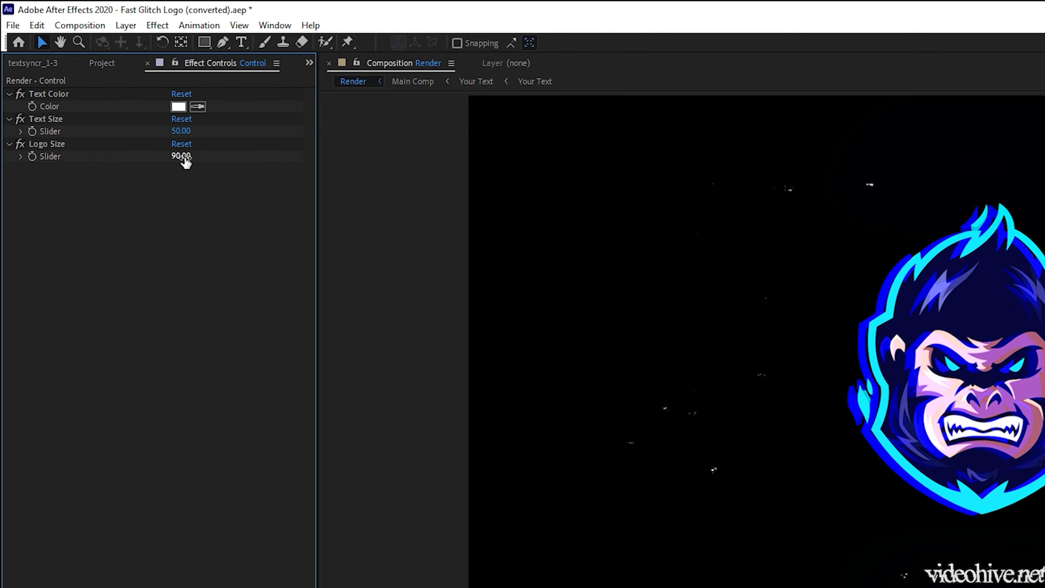
pyautogui.moveTo(182, 156); pyautogui.dragTo(198, 163)
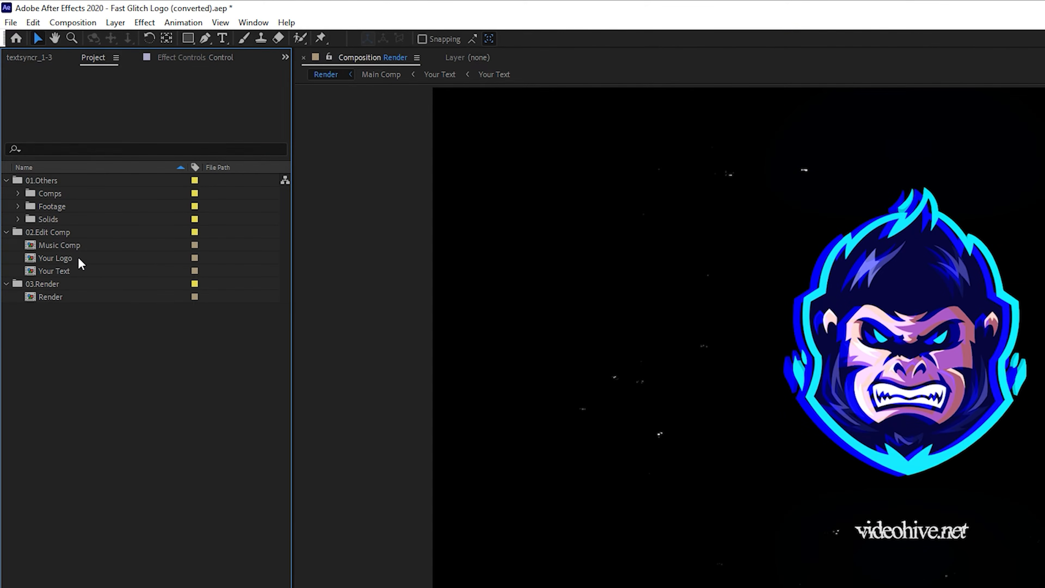
# Open the Your Logo composition and delete its placeholder logo layer
pyautogui.click(70, 259)
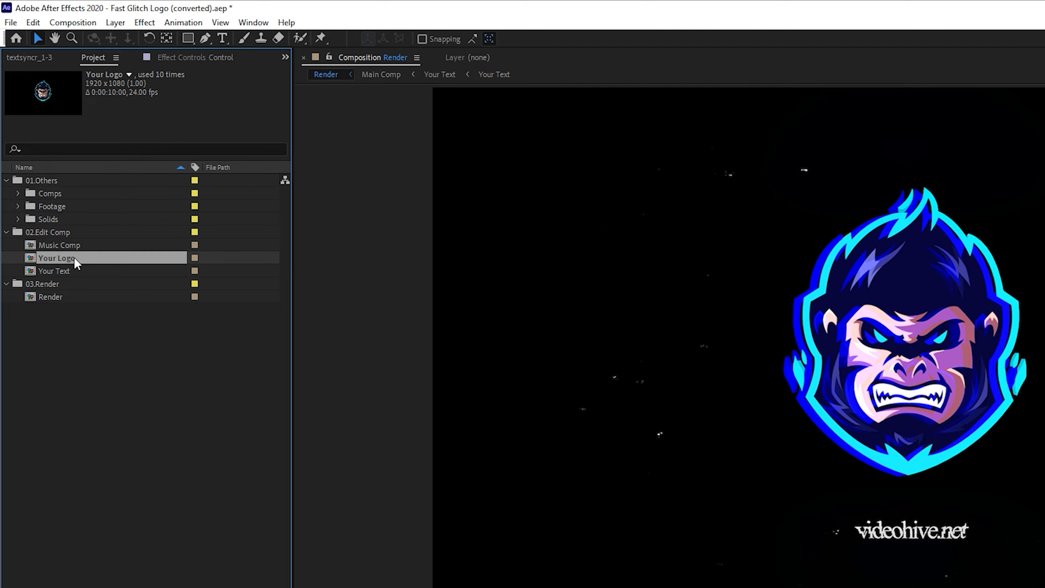
pyautogui.doubleClick(73, 256)
pyautogui.click(79, 424)
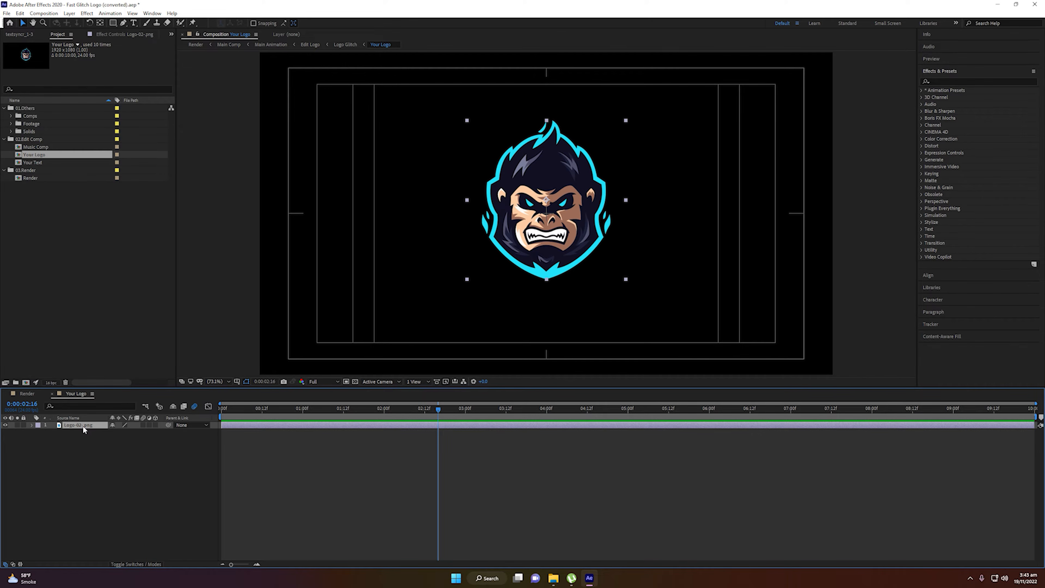
pyautogui.press('Delete')
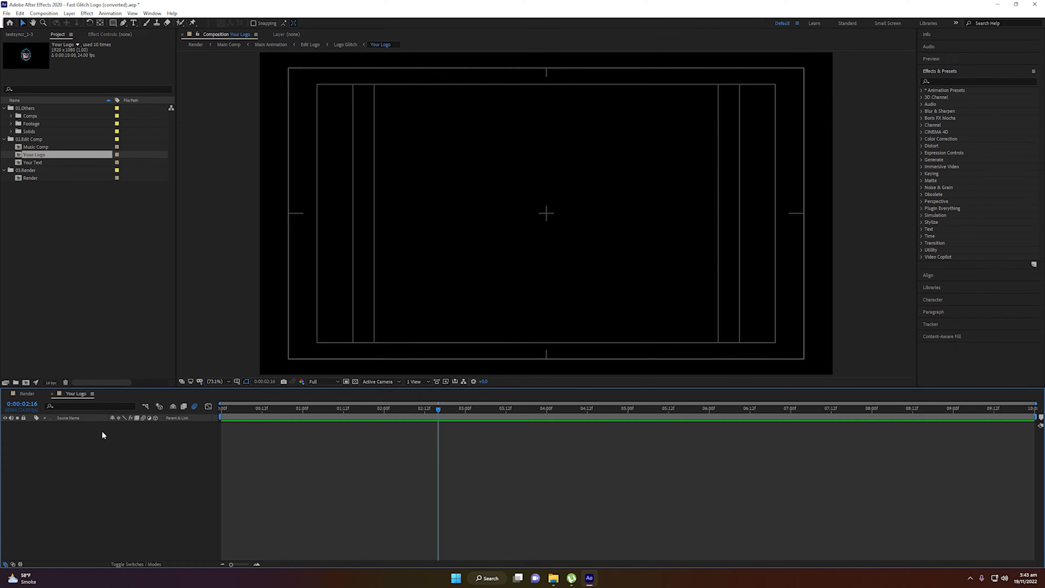
# Import the FLIXITY Logo.png image into the project
pyautogui.moveTo(314, 5); pyautogui.dragTo(440, 30)
pyautogui.moveTo(60, 328); pyautogui.dragTo(181, 222)
pyautogui.doubleClick(480, 38)
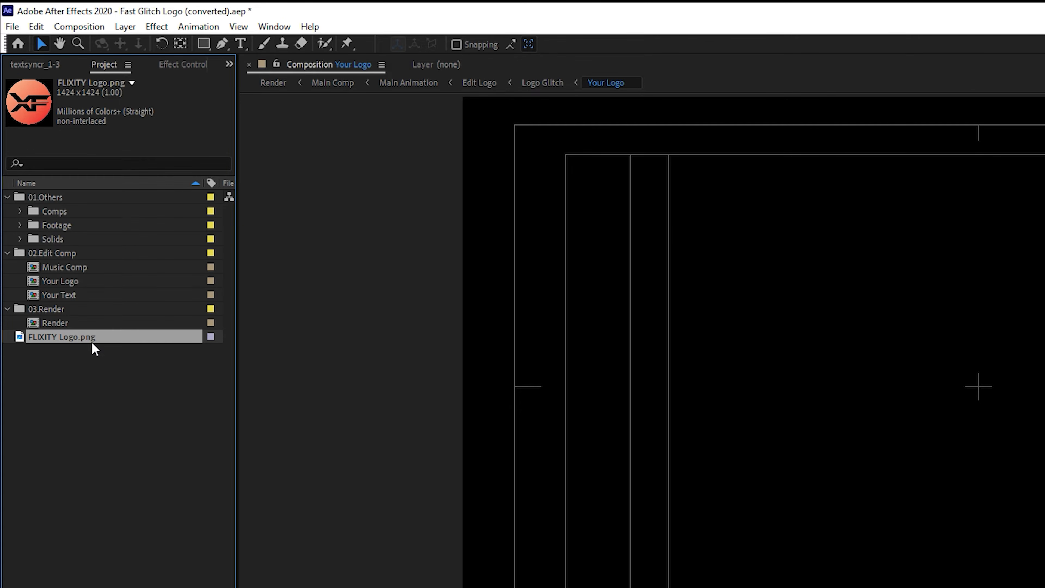
# Move FLIXITY Logo.png into the Footage folder and delete the old Logo-02-.png footage
pyautogui.moveTo(93, 336); pyautogui.dragTo(74, 225)
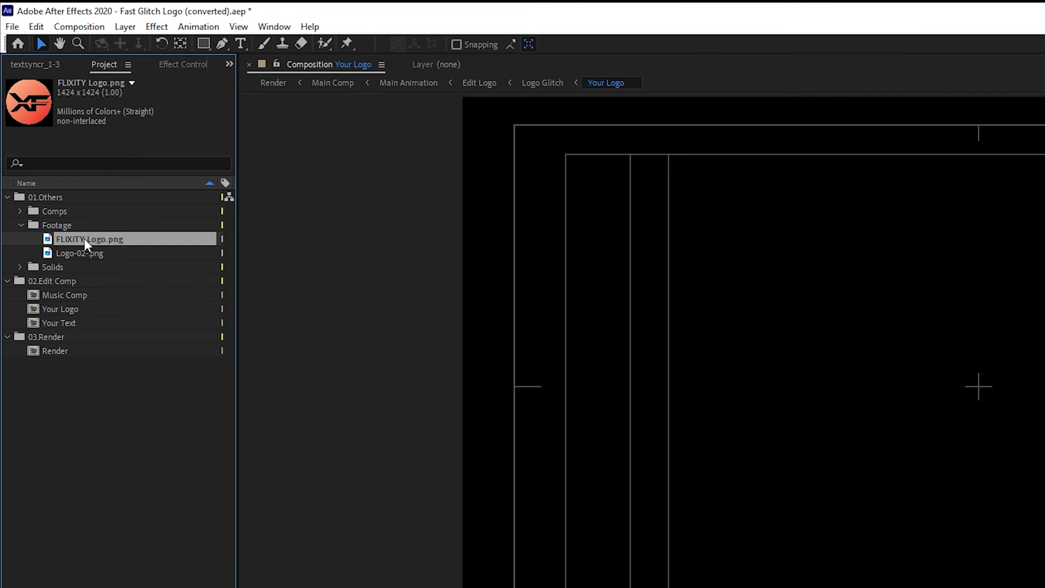
pyautogui.click(106, 251)
pyautogui.click(105, 240)
pyautogui.click(106, 258)
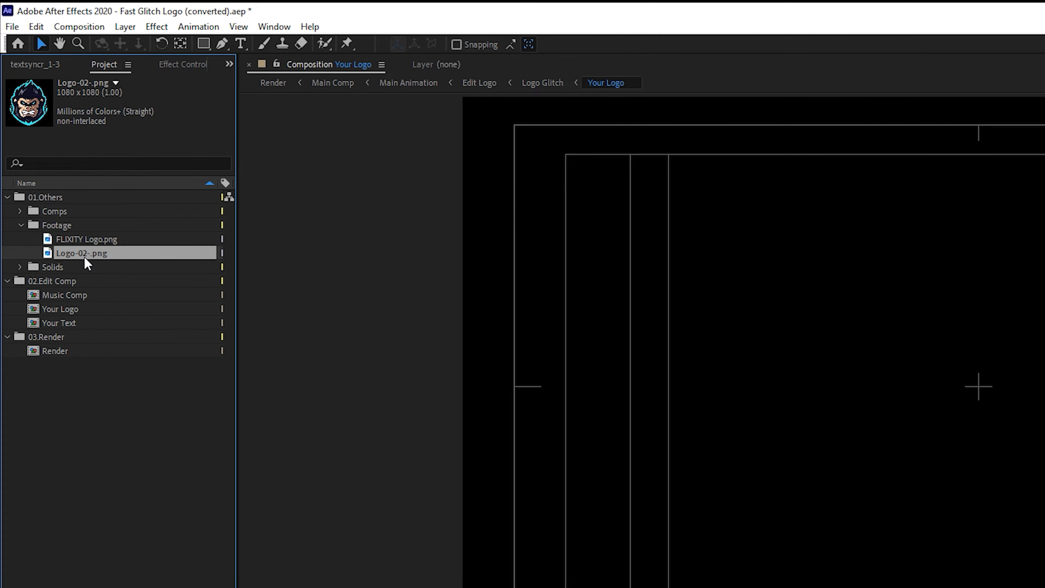
pyautogui.press('Delete')
# Add FLIXITY Logo.png to the Your Logo composition and scale the layer down to 58%
pyautogui.click(105, 239)
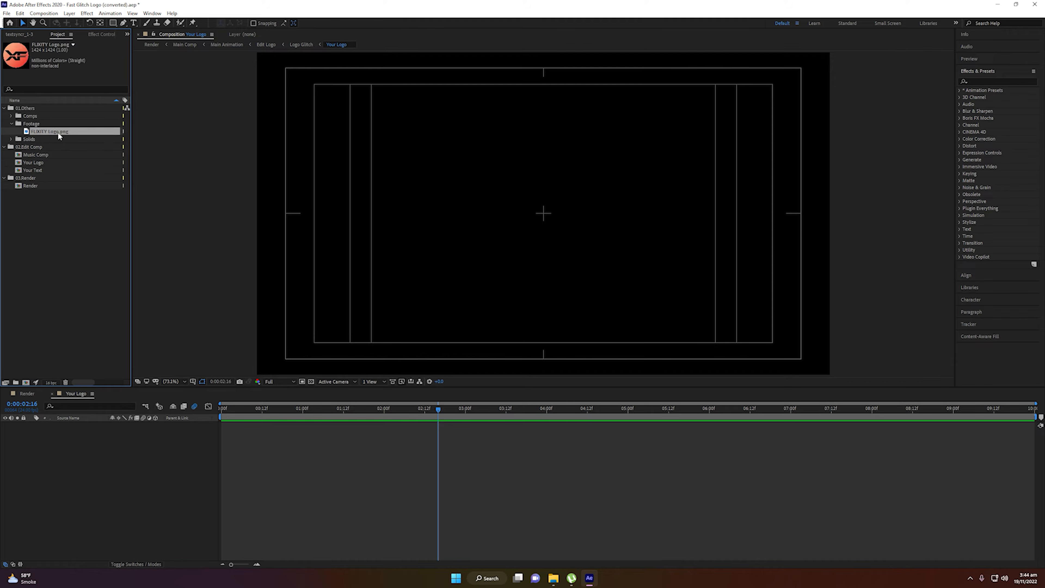
pyautogui.moveTo(63, 131); pyautogui.dragTo(78, 424)
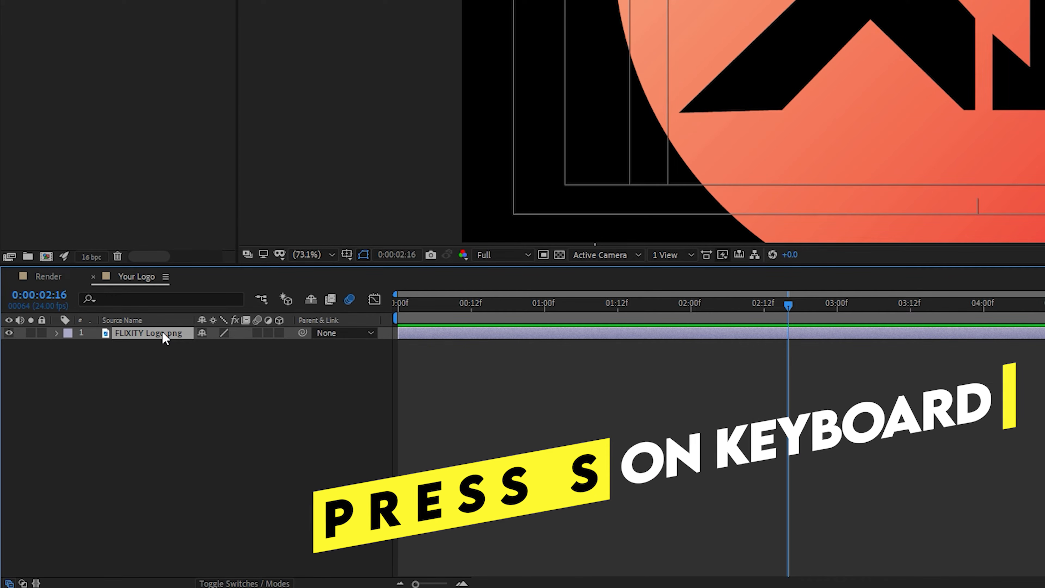
pyautogui.press('s')
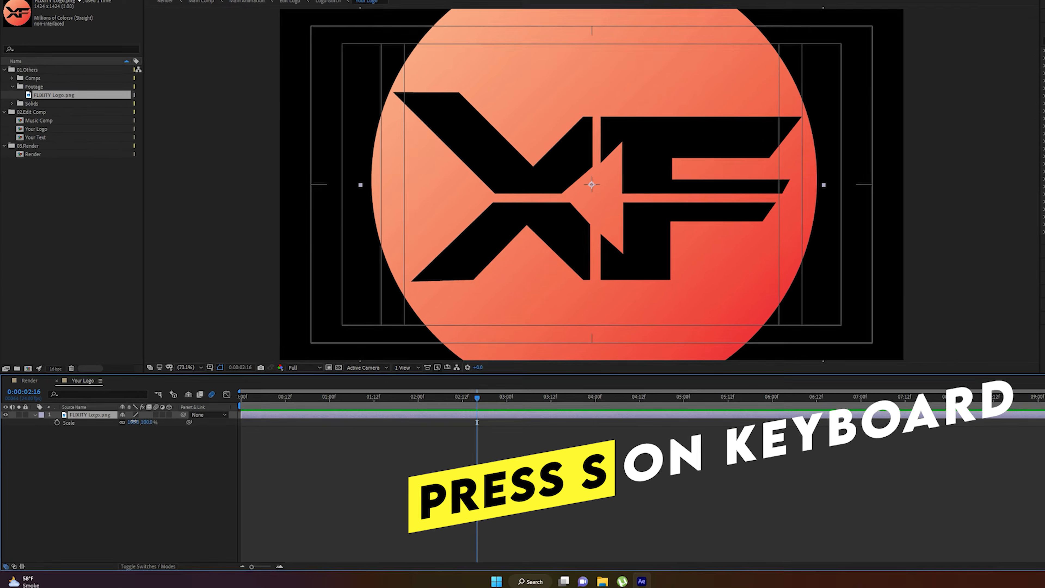
pyautogui.moveTo(225, 345); pyautogui.dragTo(216, 346)
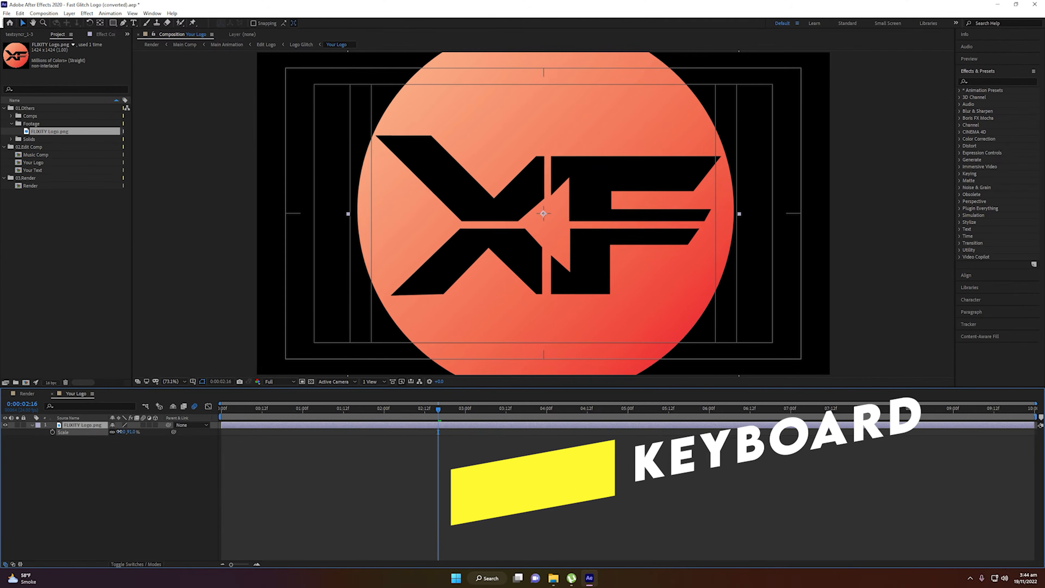
pyautogui.moveTo(119, 432); pyautogui.dragTo(109, 432)
pyautogui.click(189, 470)
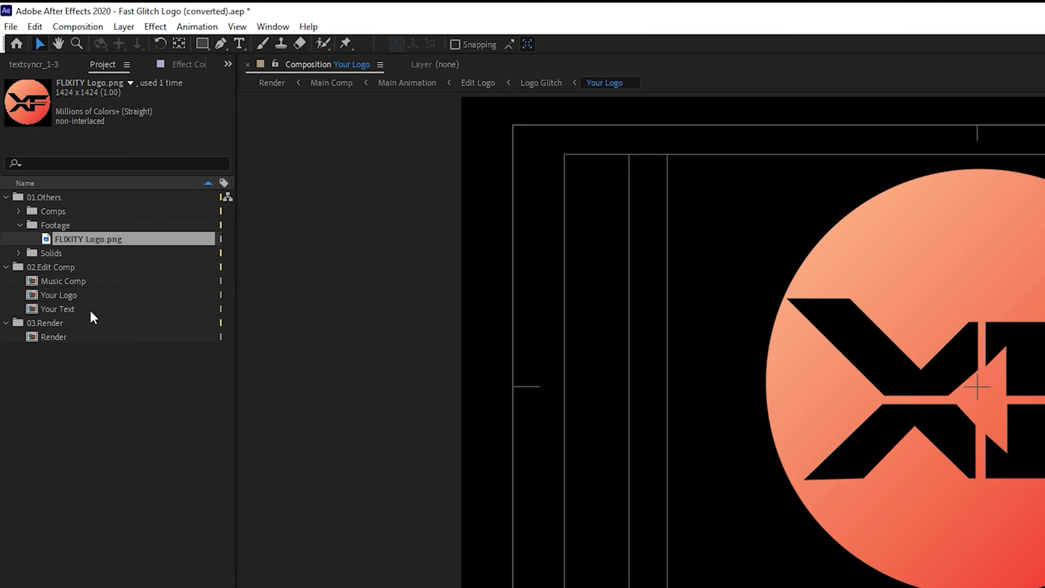
# Open the Your Text composition and replace the text layer's content with flixity.co
pyautogui.click(34, 170)
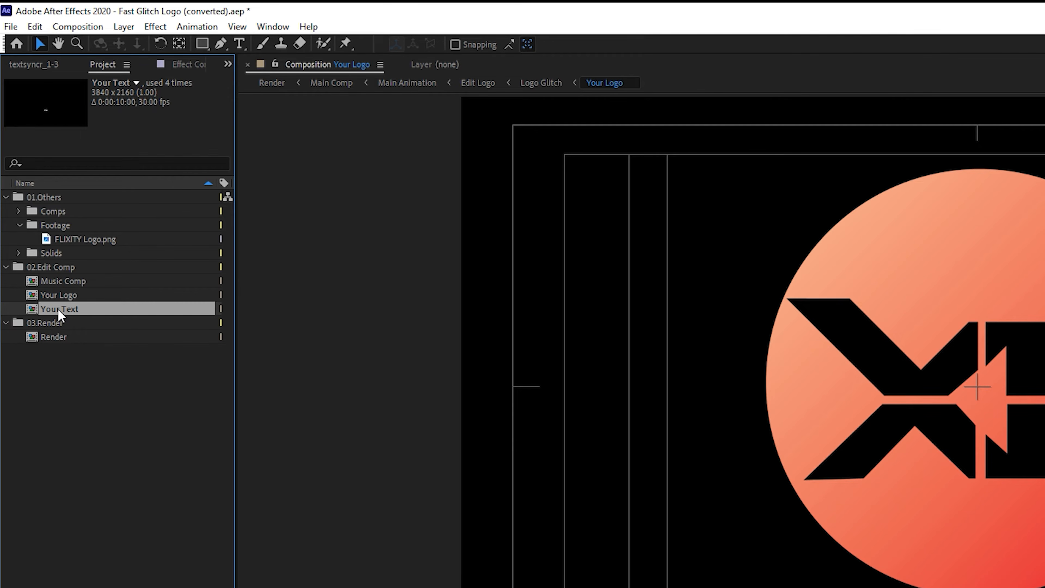
pyautogui.doubleClick(58, 308)
pyautogui.click(73, 426)
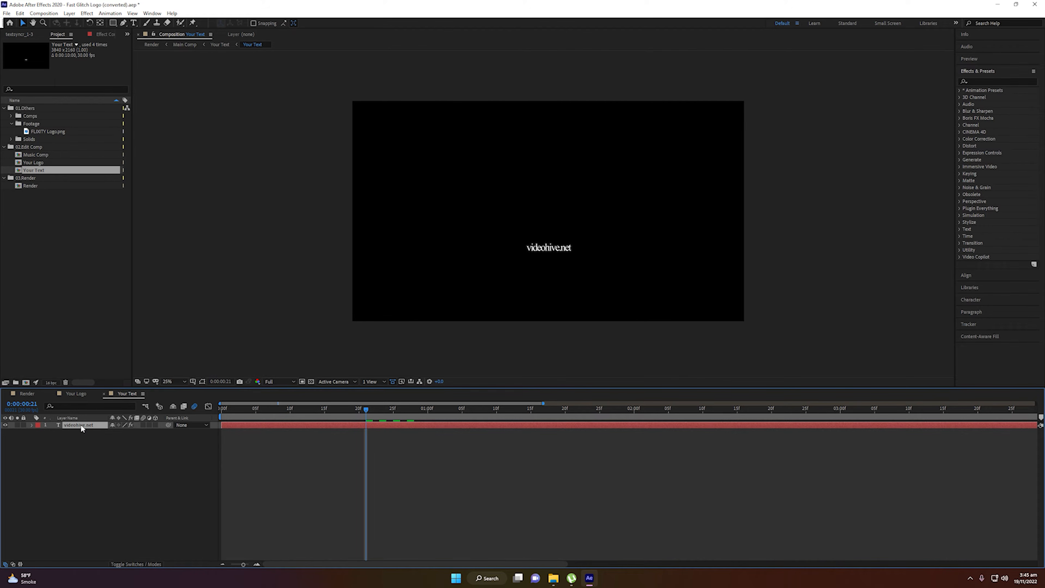
pyautogui.doubleClick(80, 424)
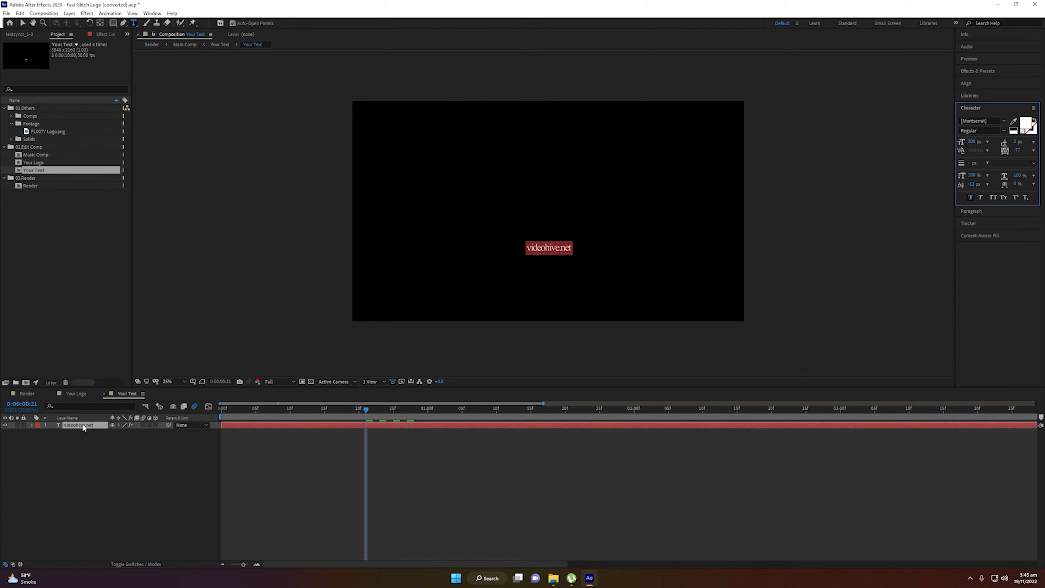
pyautogui.write('flixity.co')
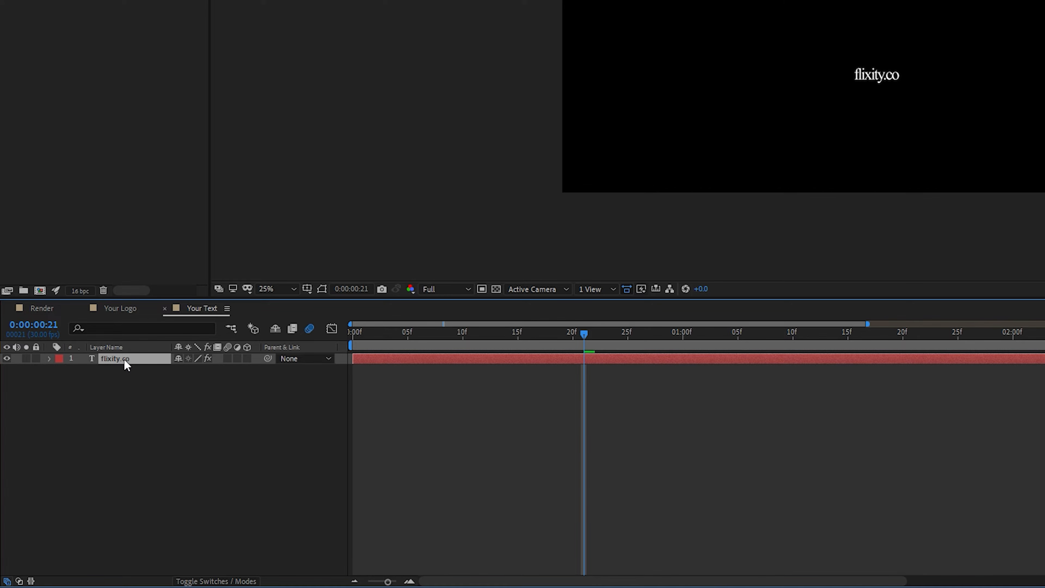
# Select the flixity.co text and set its font to Microsoft JhengHei Bold
pyautogui.doubleClick(124, 359)
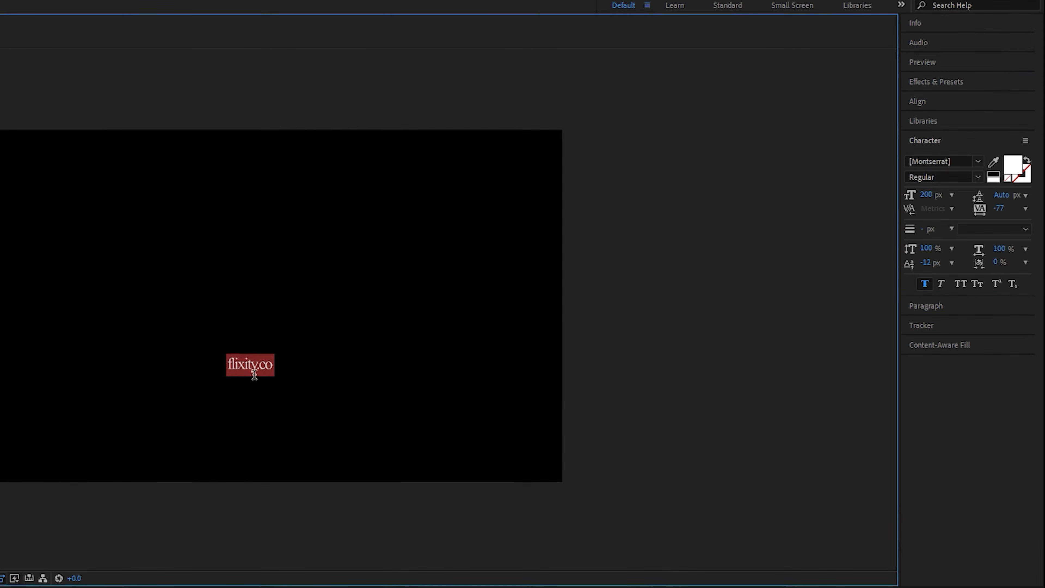
pyautogui.click(252, 364)
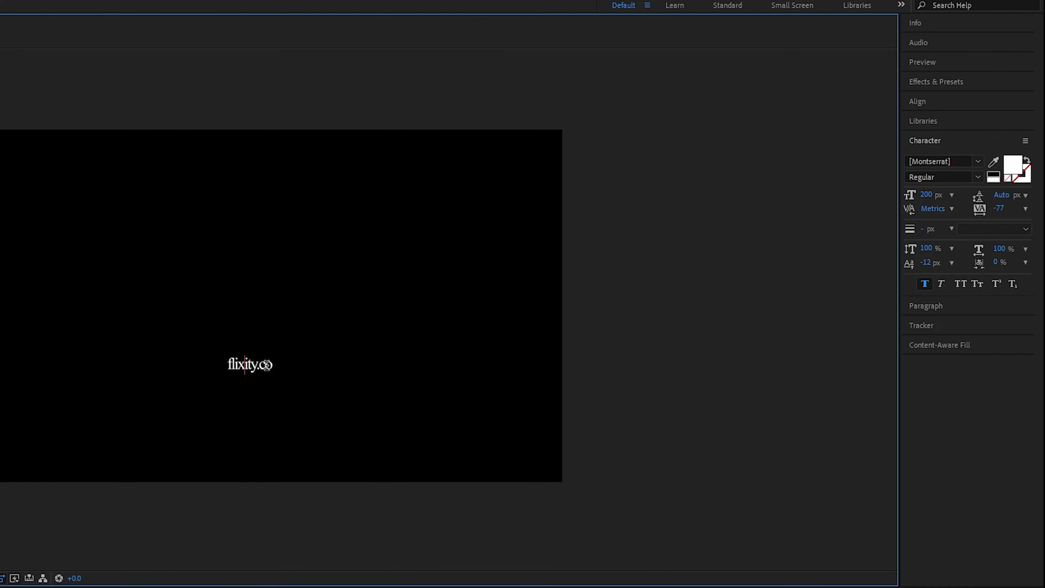
pyautogui.doubleClick(248, 364)
pyautogui.click(243, 364)
pyautogui.doubleClick(248, 364)
pyautogui.click(256, 362)
pyautogui.tripleClick(258, 363)
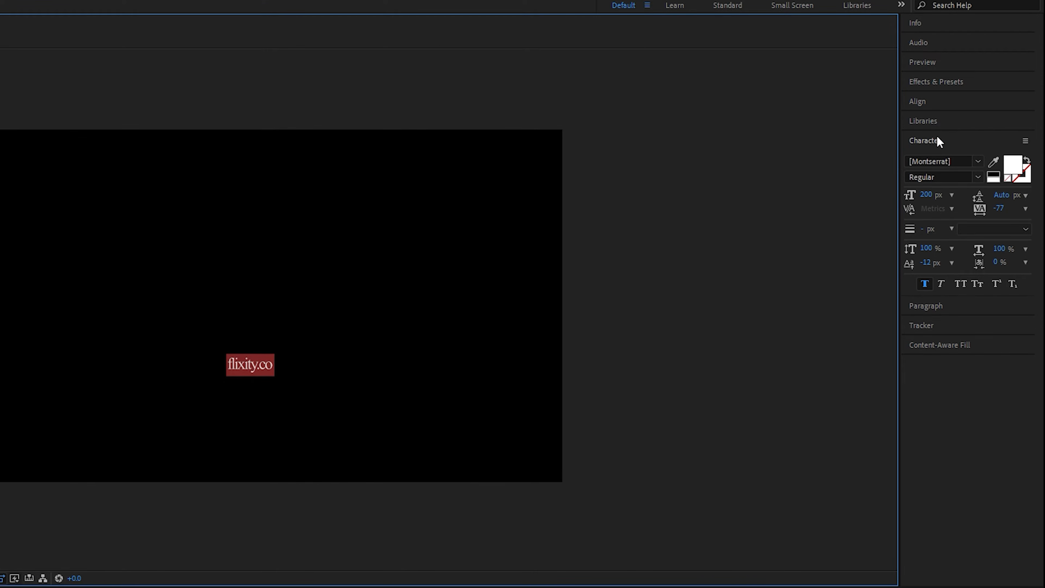
pyautogui.click(975, 163)
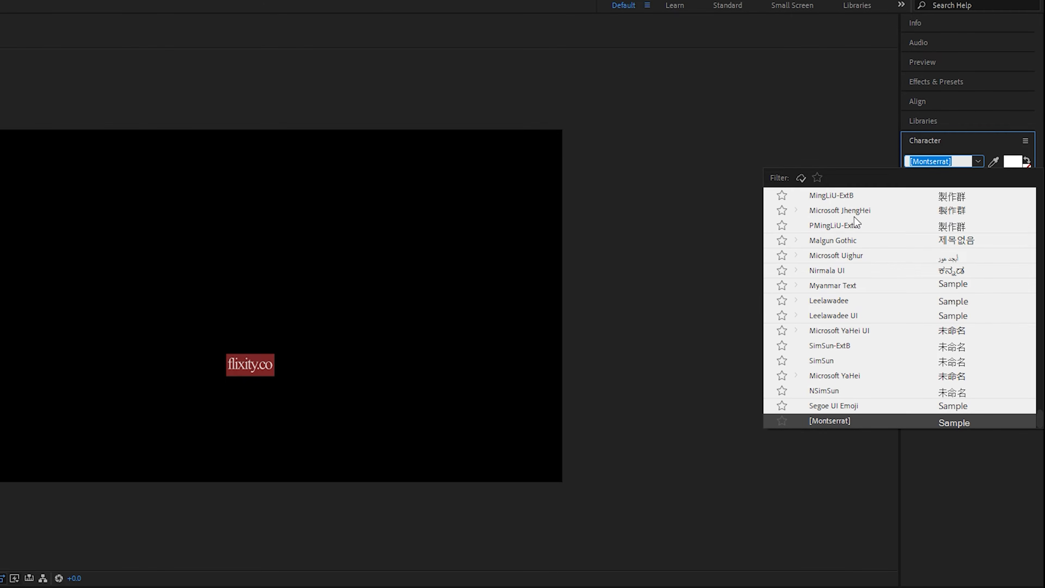
pyautogui.click(840, 210)
pyautogui.click(981, 179)
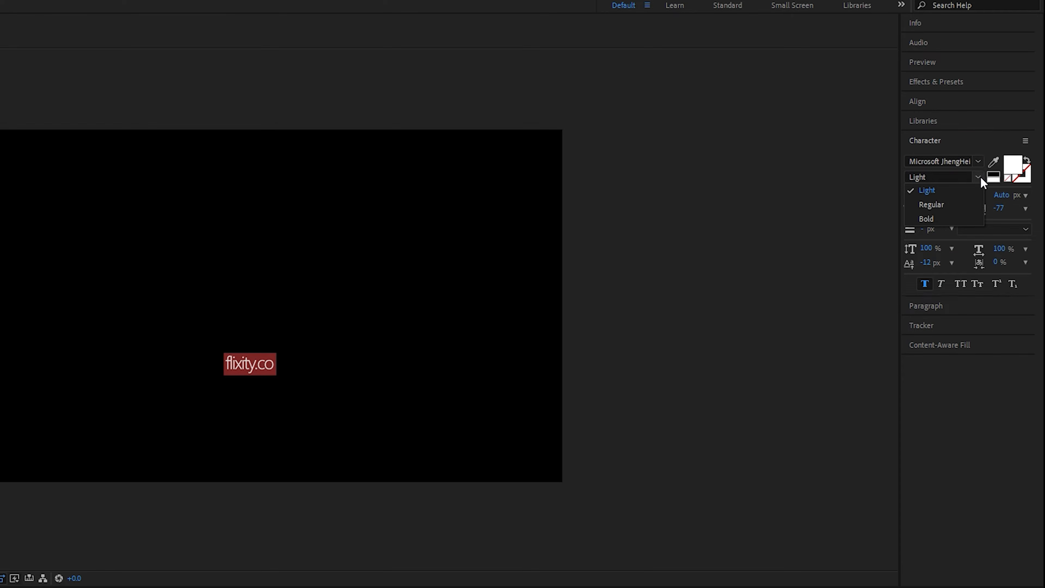
pyautogui.click(945, 219)
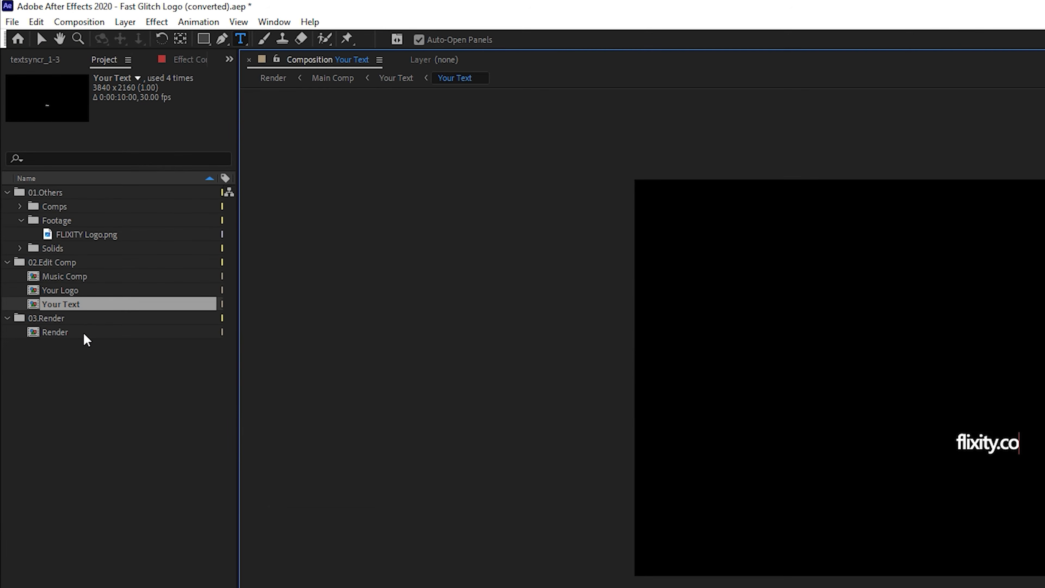
# Open the Render composition, set preview resolution to Quarter and scrub through the animation
pyautogui.doubleClick(31, 186)
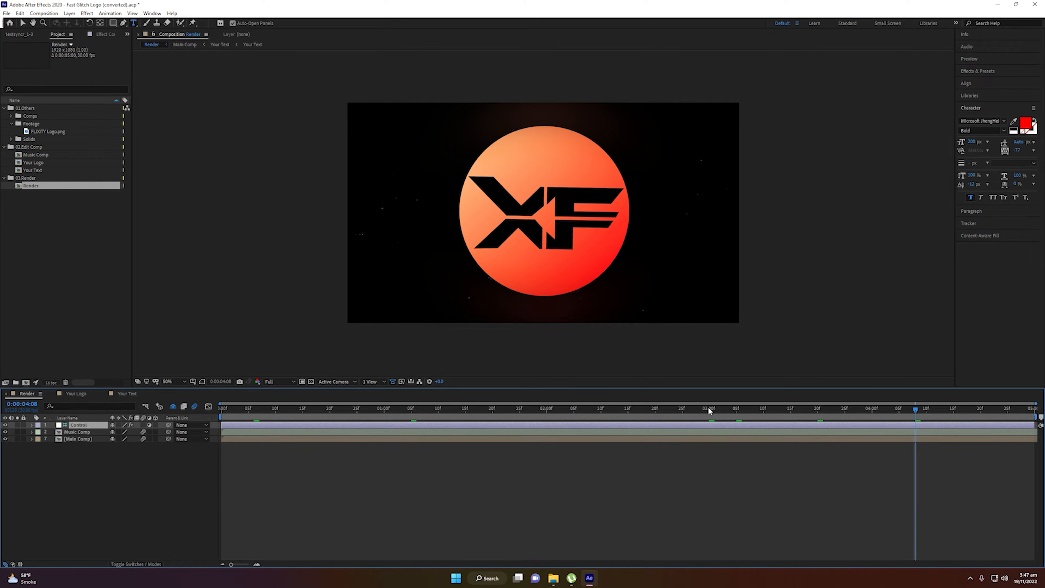
pyautogui.moveTo(706, 406); pyautogui.dragTo(548, 420)
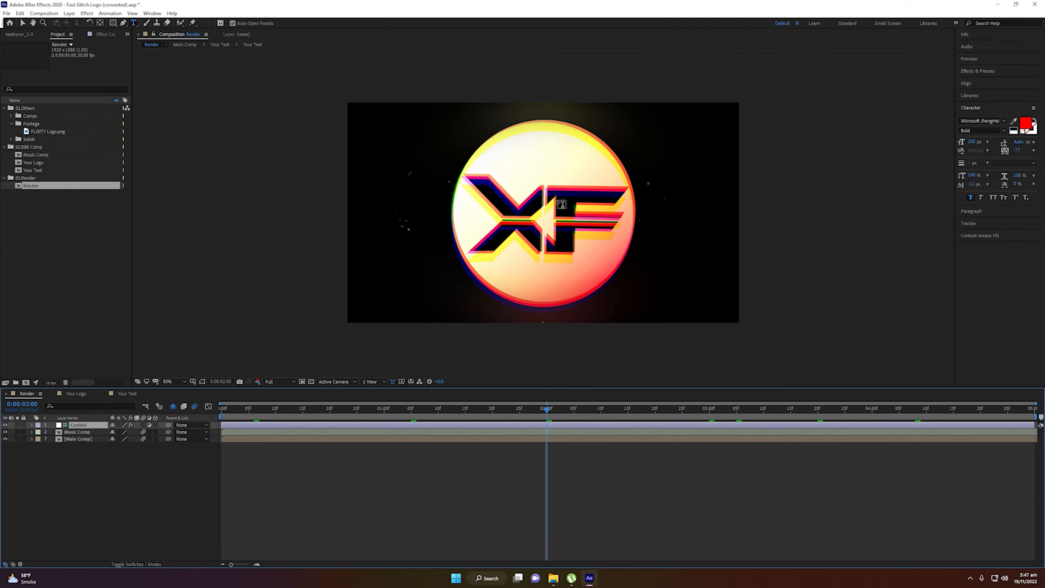
pyautogui.click(273, 381)
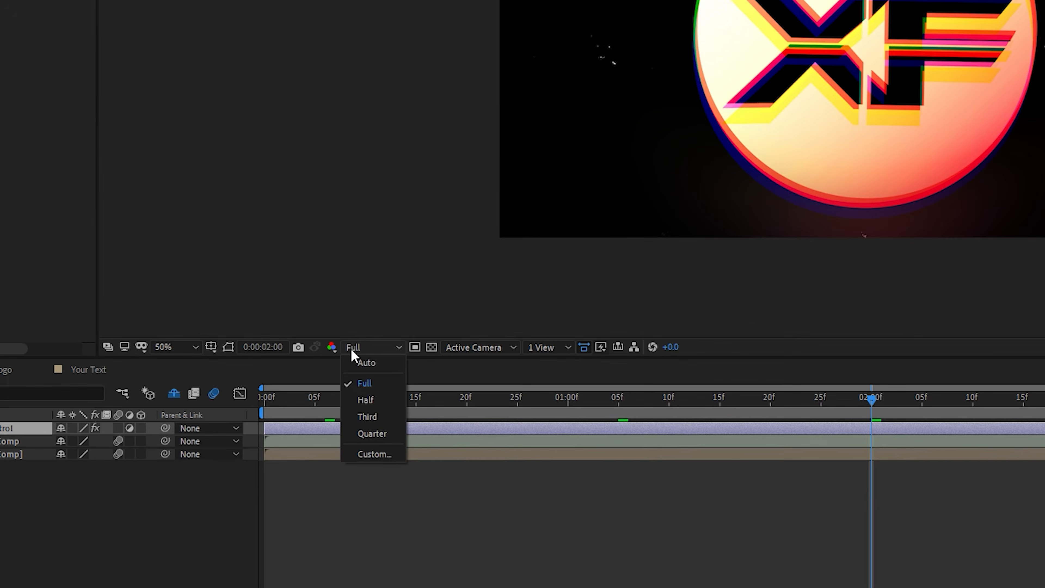
pyautogui.click(372, 434)
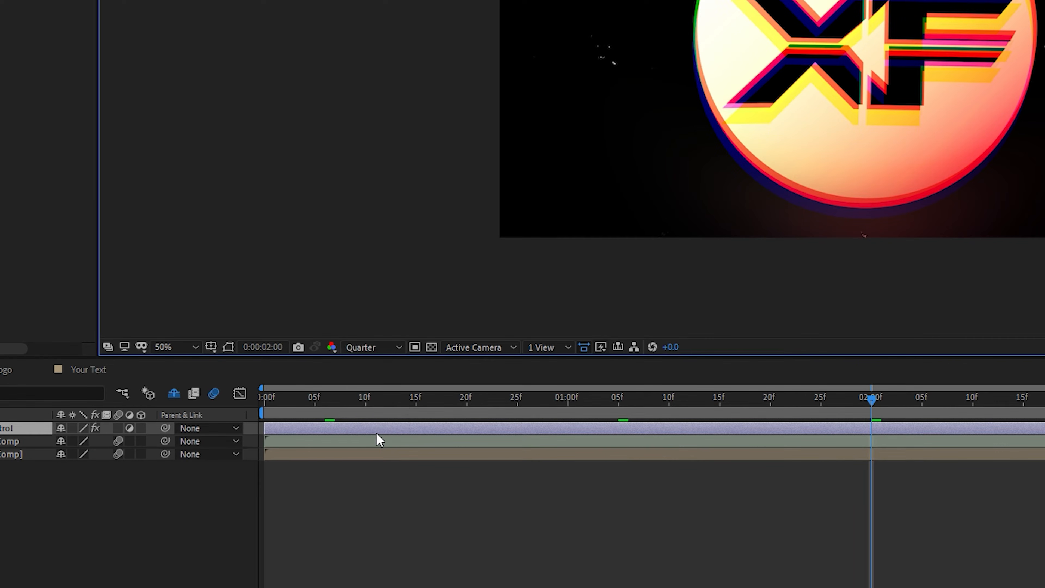
pyautogui.moveTo(869, 401); pyautogui.dragTo(771, 398)
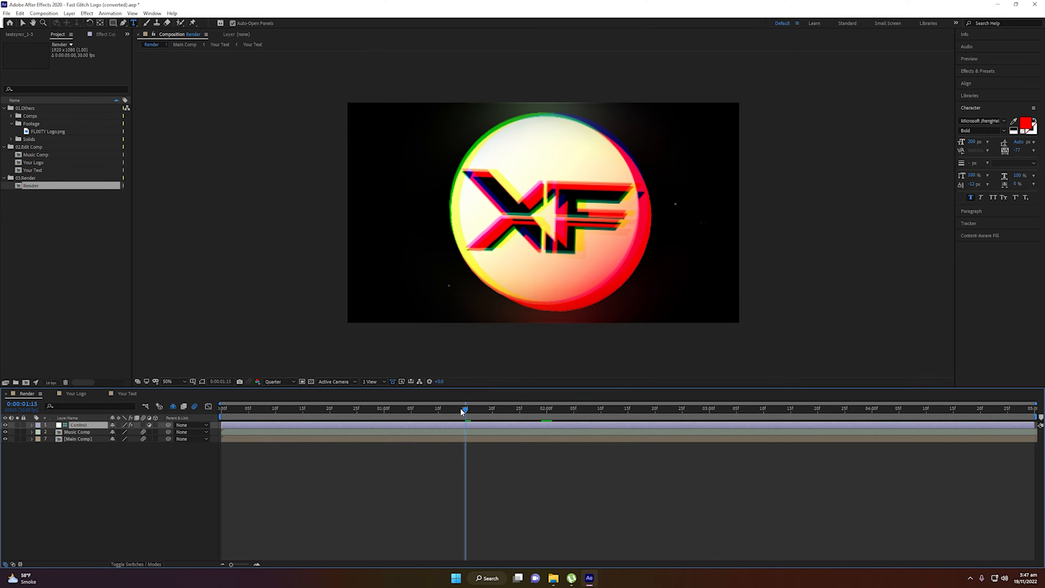
pyautogui.moveTo(494, 411); pyautogui.dragTo(416, 413)
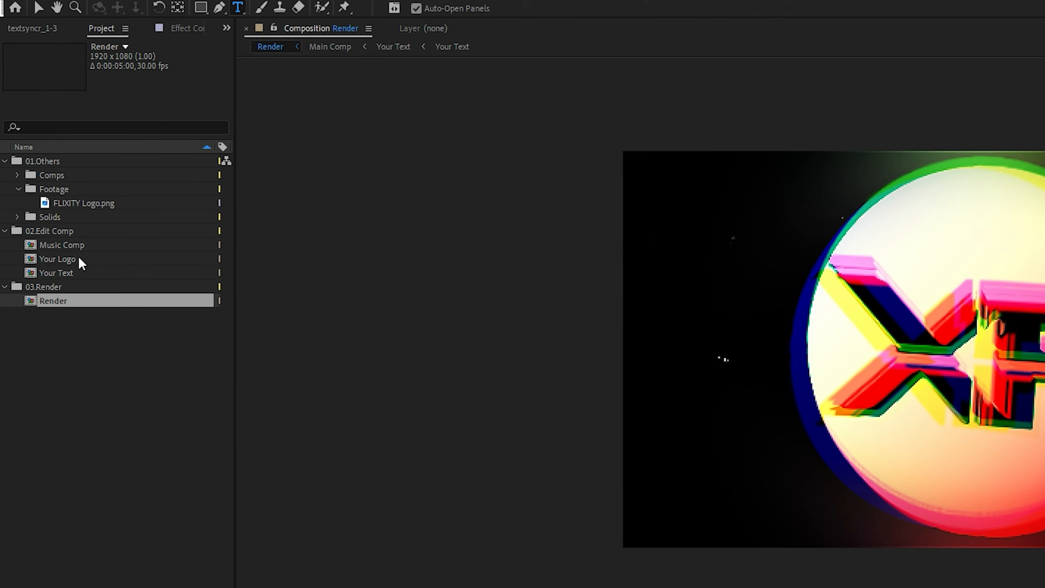
# Reduce the logo layer's scale further in the Your Logo composition and return to Render
pyautogui.doubleClick(58, 194)
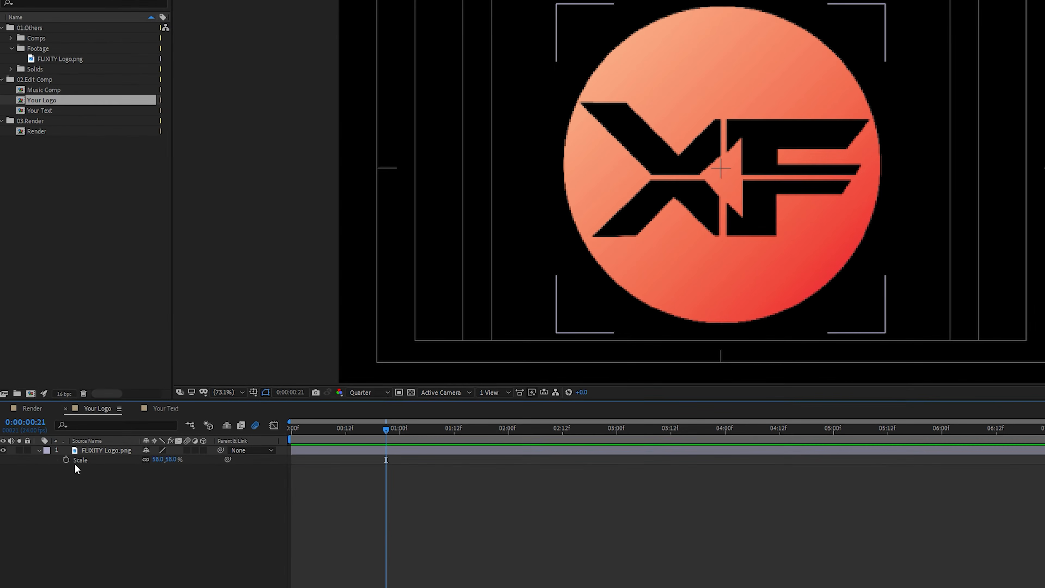
pyautogui.moveTo(158, 459); pyautogui.dragTo(144, 460)
pyautogui.doubleClick(36, 131)
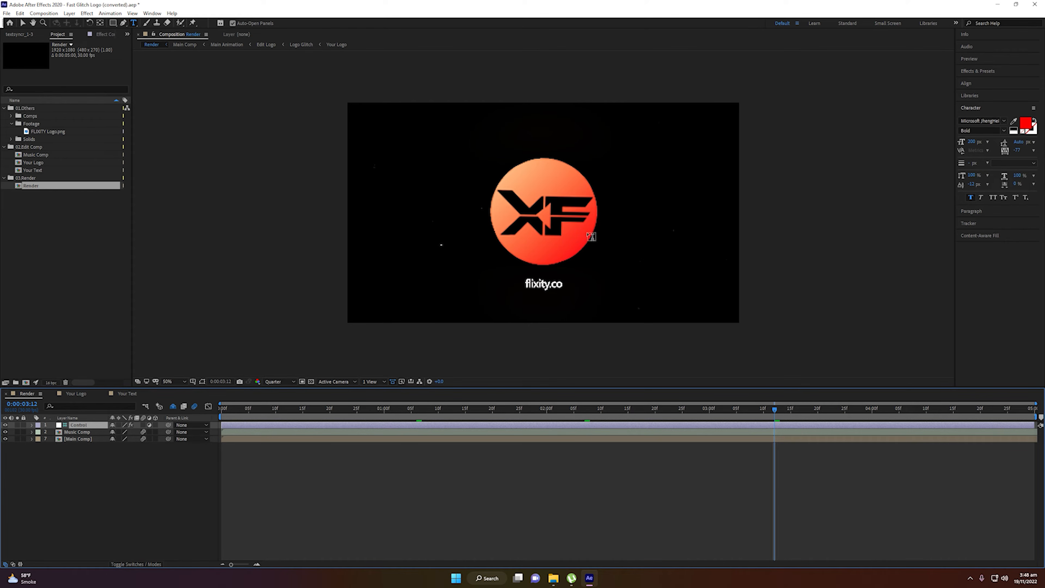
# Add the Render composition to the Render Queue and confirm its Best Settings render settings
pyautogui.moveTo(775, 412); pyautogui.dragTo(834, 411)
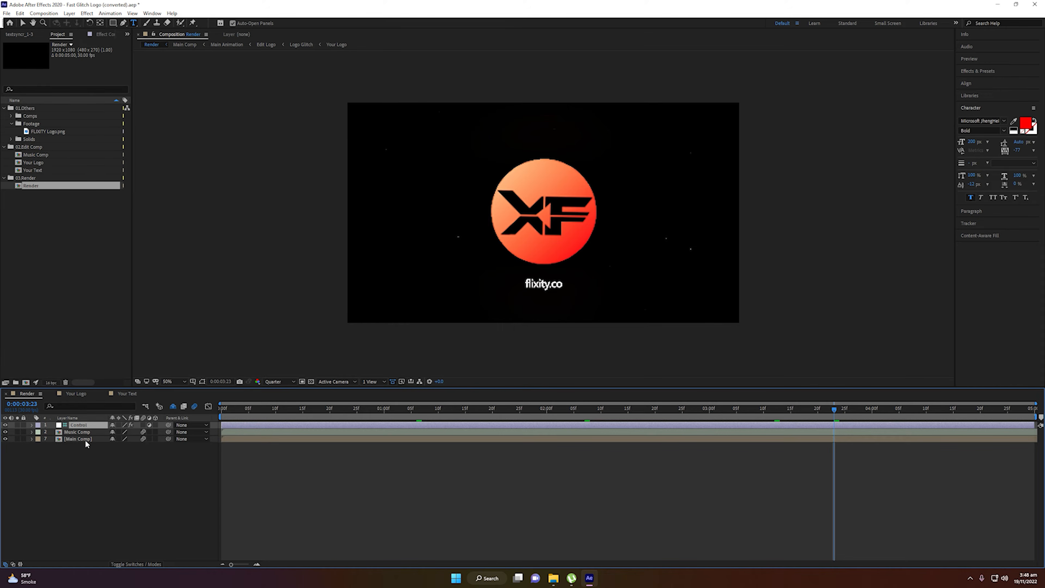
pyautogui.click(44, 188)
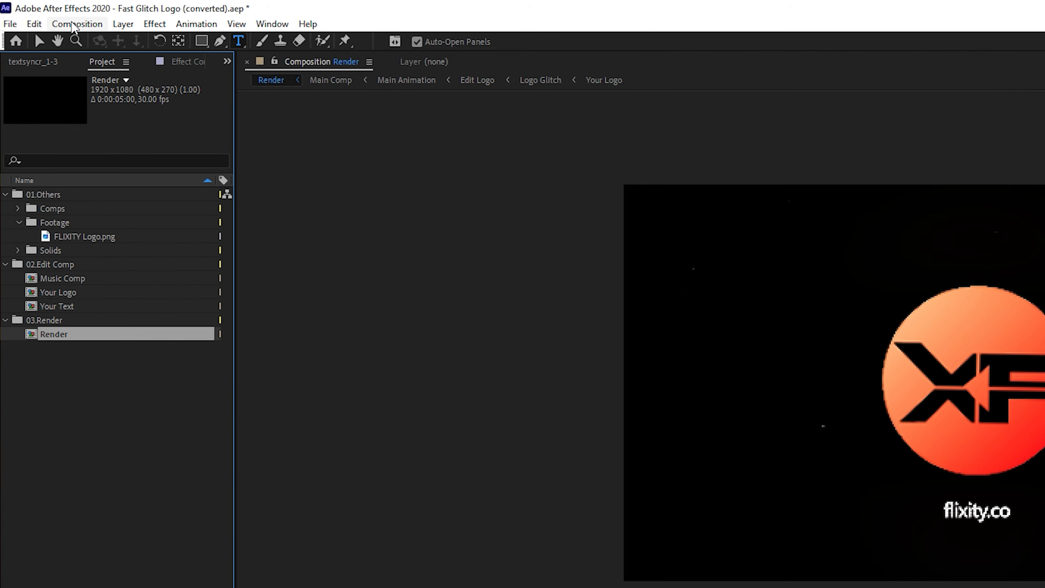
pyautogui.click(43, 13)
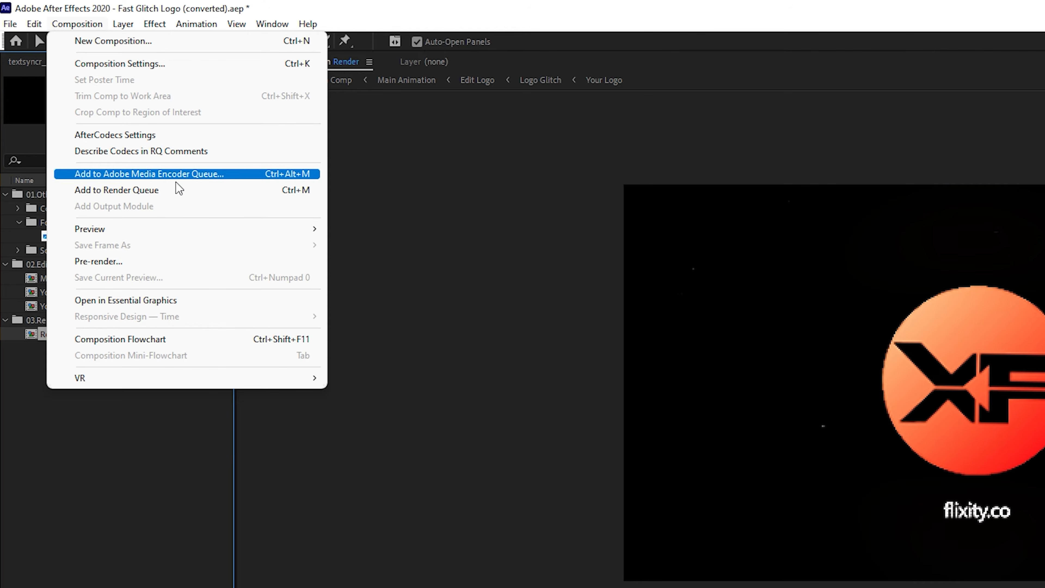
pyautogui.click(170, 200)
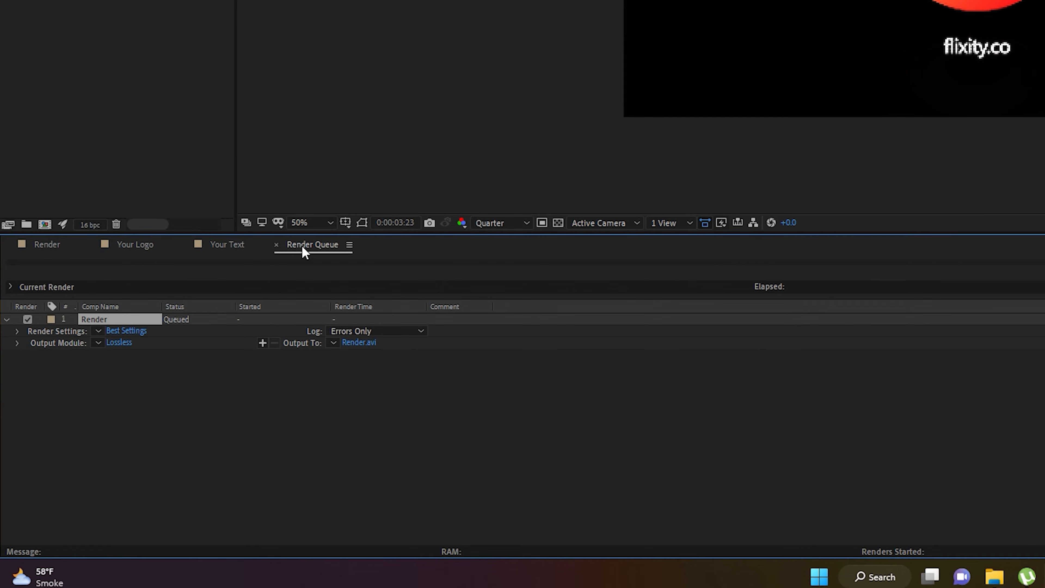
pyautogui.click(140, 331)
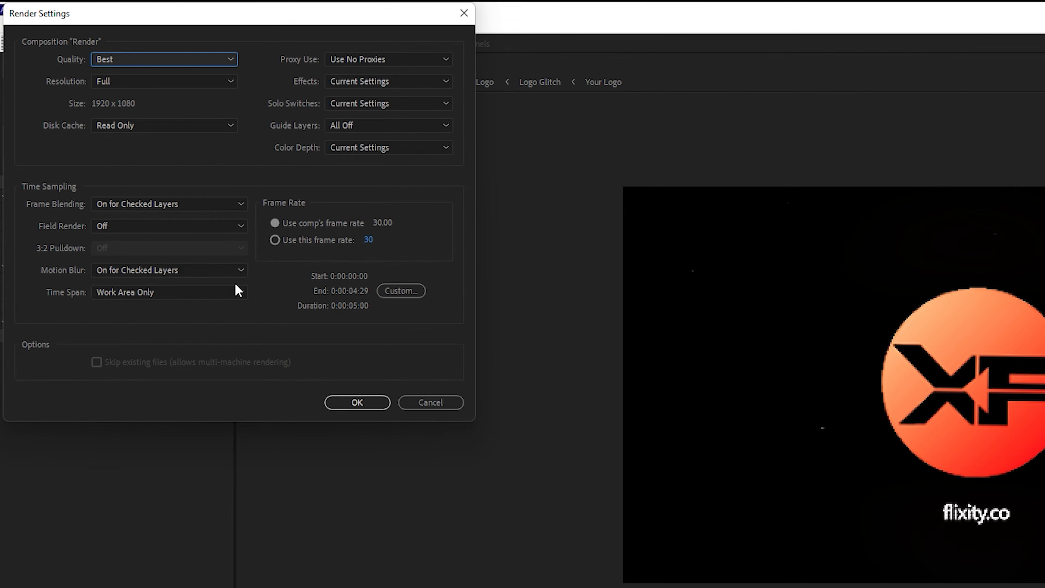
pyautogui.click(357, 403)
# Set the output module to QuickTime format with RGB + Alpha channels
pyautogui.click(105, 343)
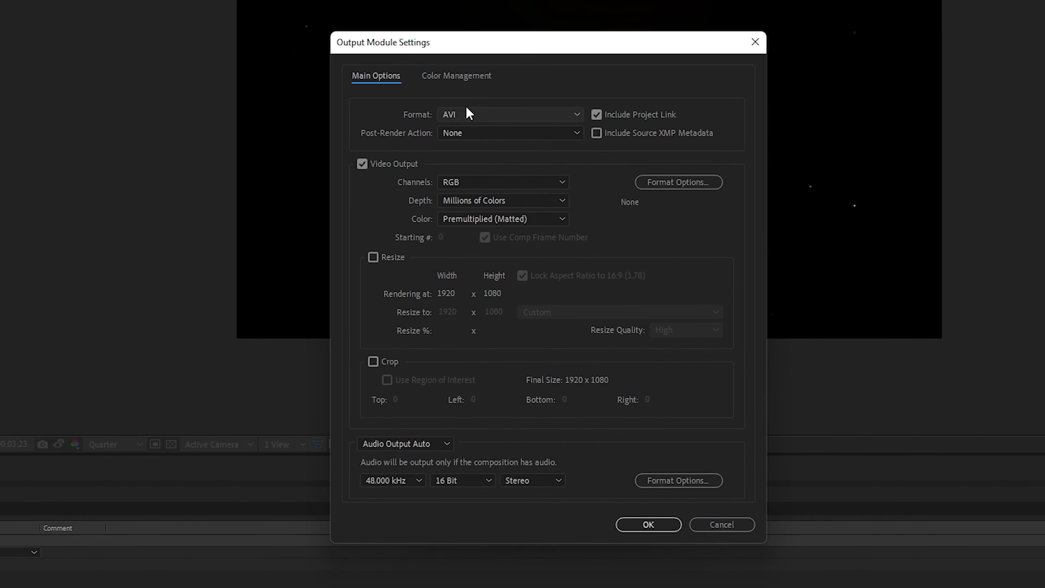
pyautogui.click(470, 114)
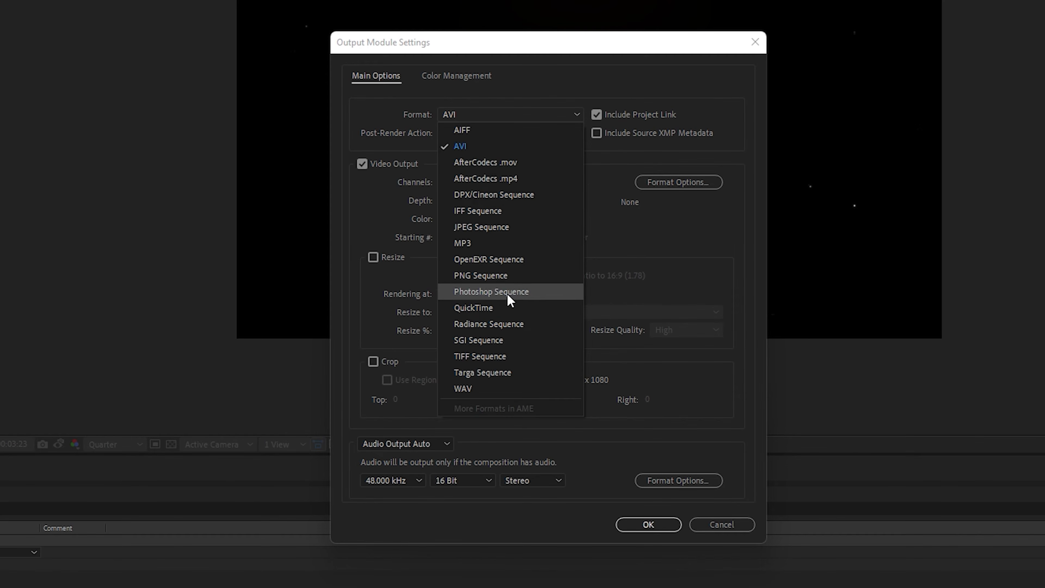
pyautogui.click(496, 312)
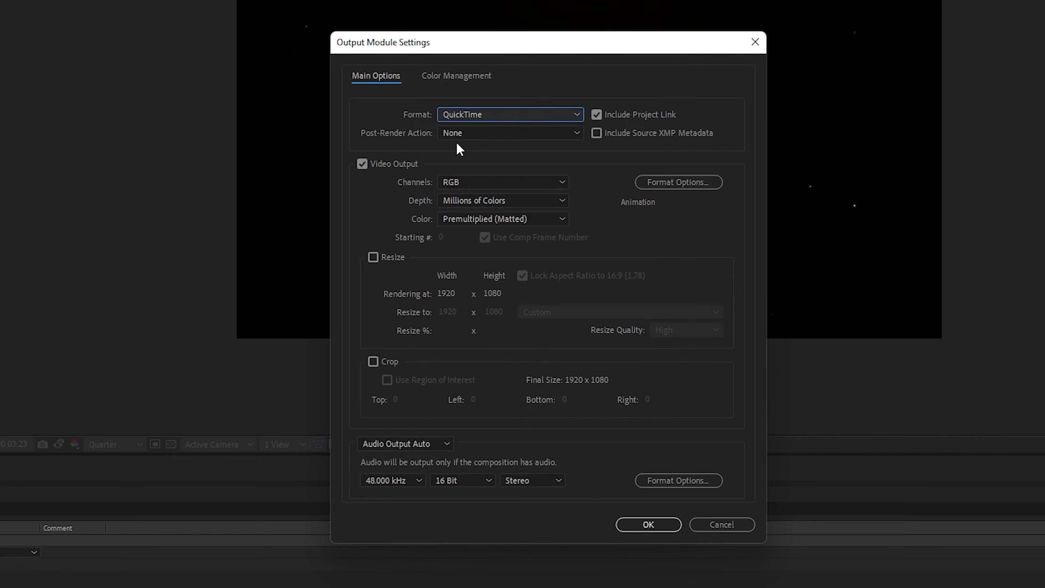
pyautogui.click(507, 186)
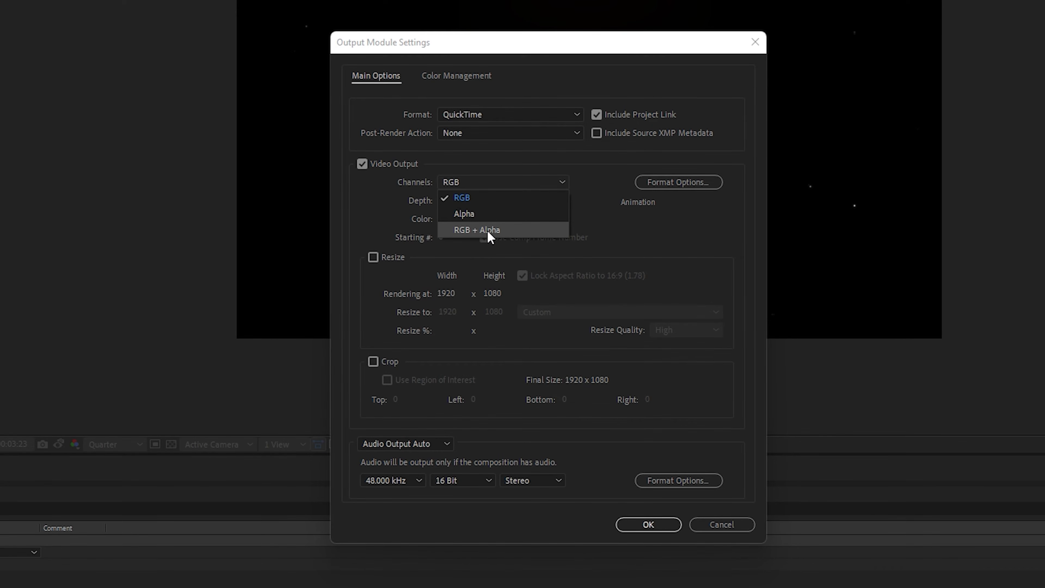
pyautogui.click(488, 231)
pyautogui.click(654, 524)
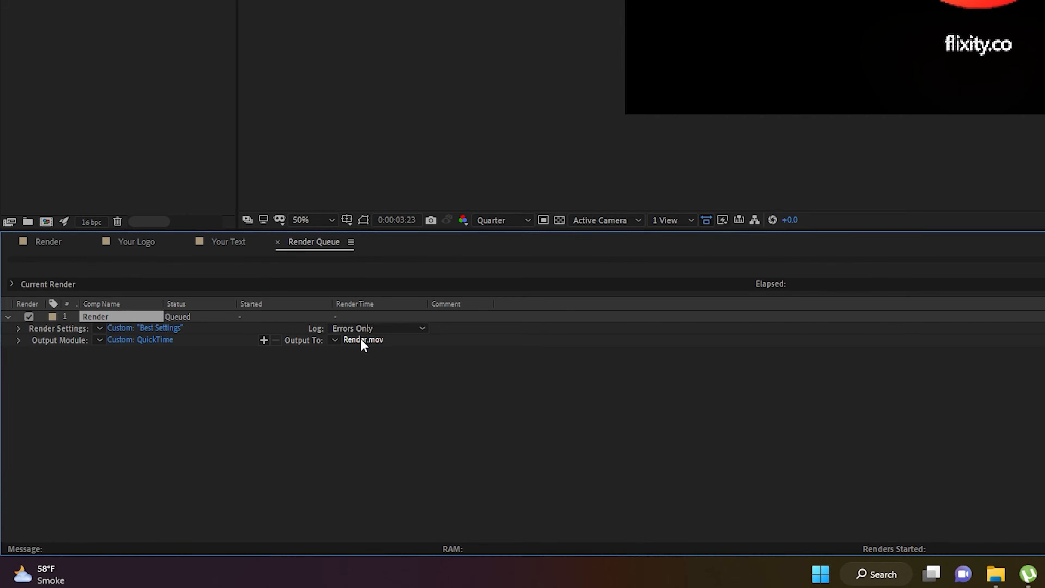
# Set the output file to flixity.mov in the Desktop folder and start the render
pyautogui.click(364, 340)
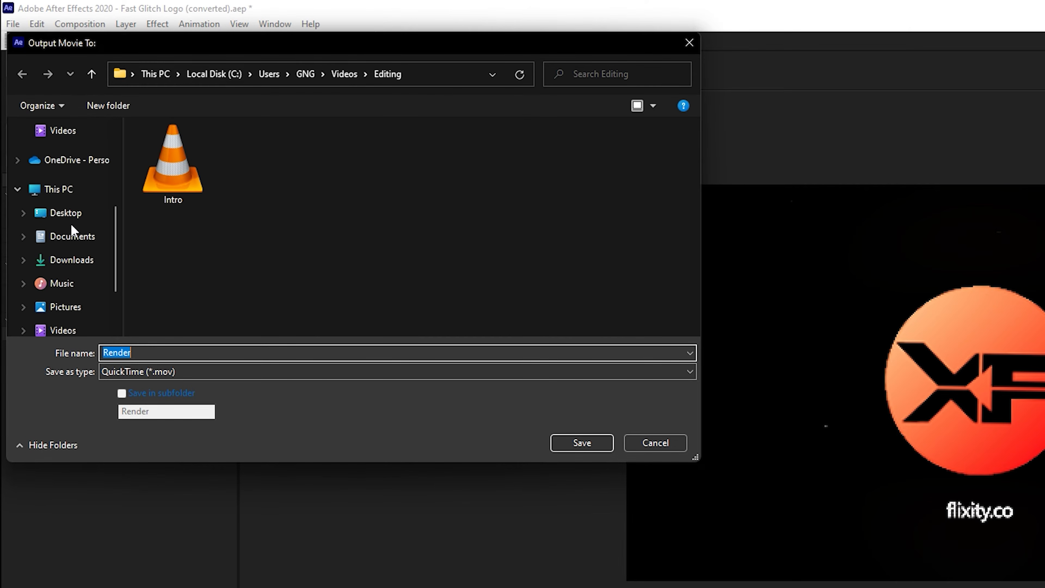
pyautogui.scroll(2, 74, 218)
pyautogui.click(73, 225)
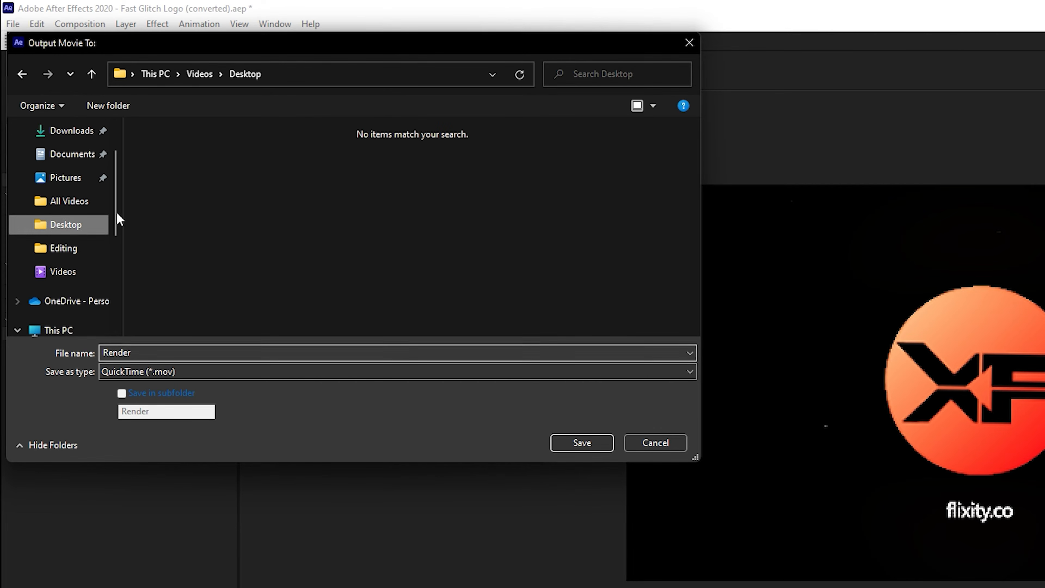
pyautogui.doubleClick(155, 353)
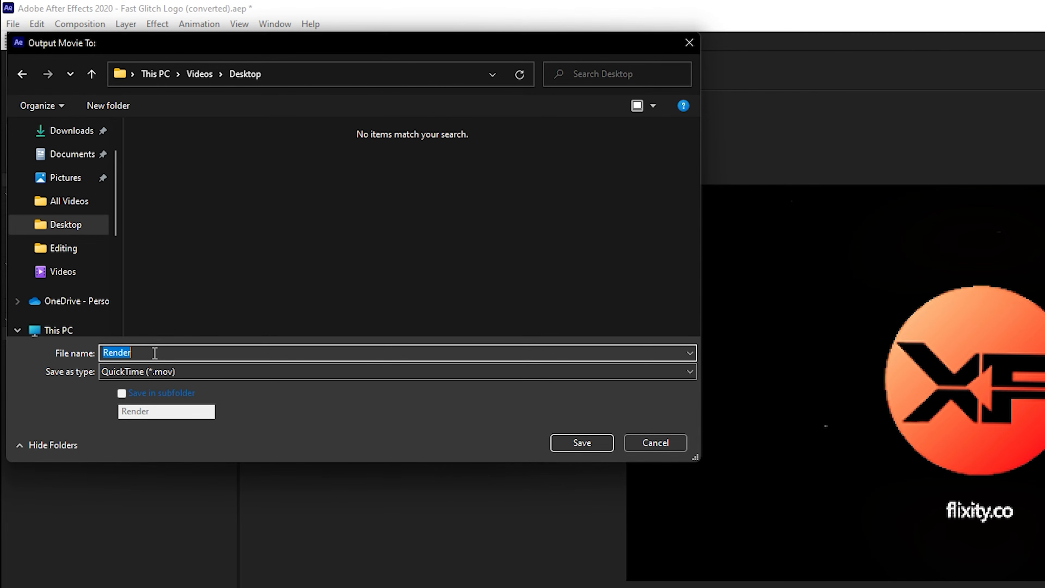
pyautogui.click(582, 442)
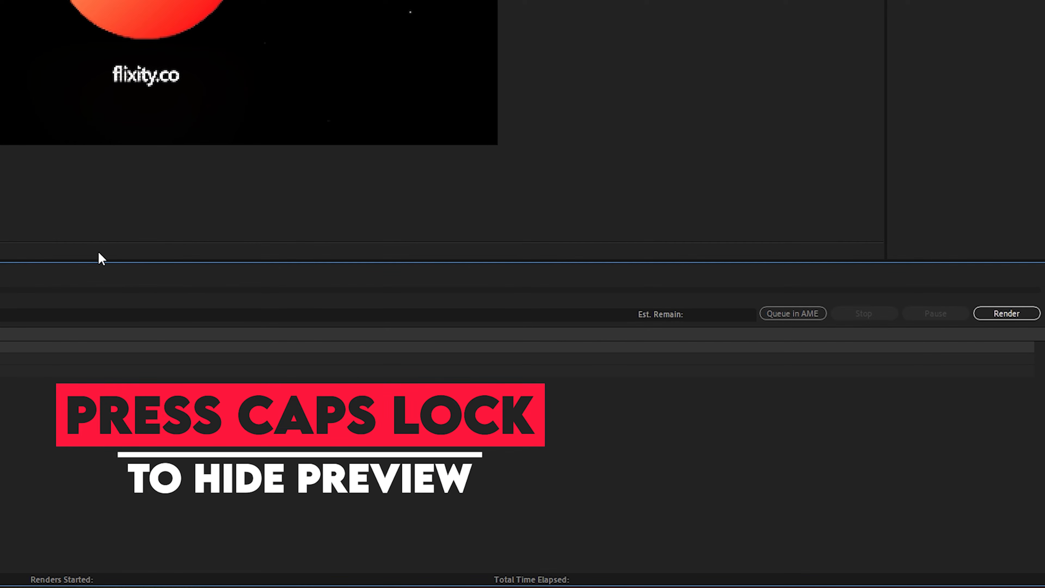
pyautogui.click(1010, 316)
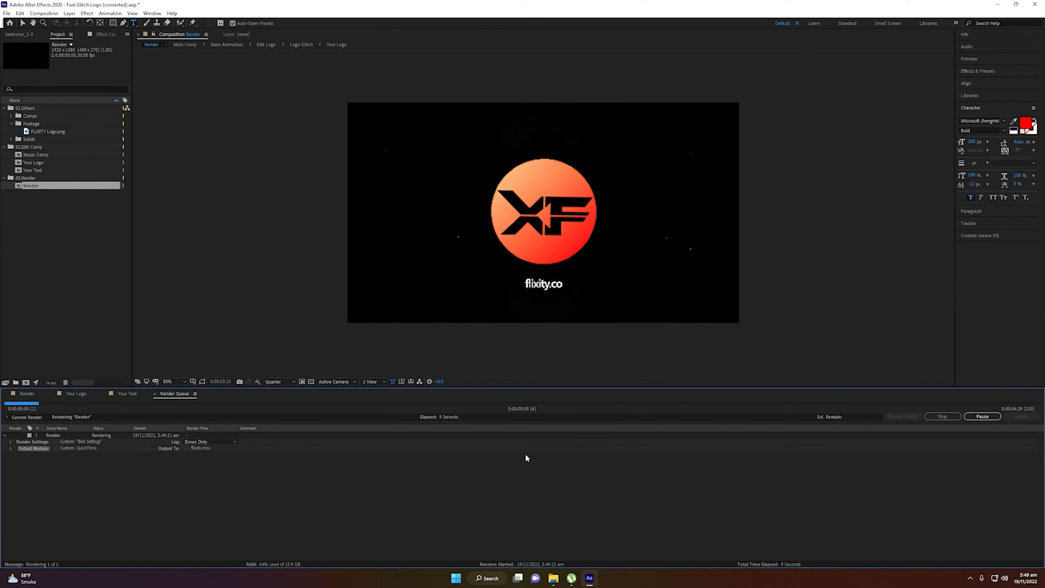